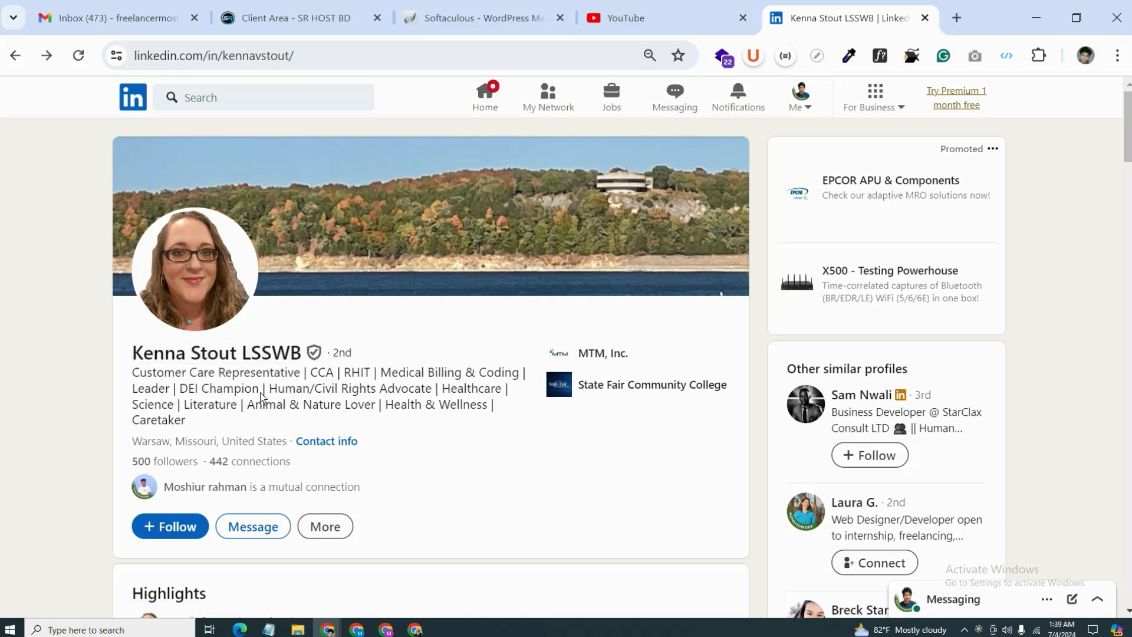
- Examine the LinkedIn profile's headline, About and Activity sections, and its contact info for an email address
drag(136, 382, 512, 409)
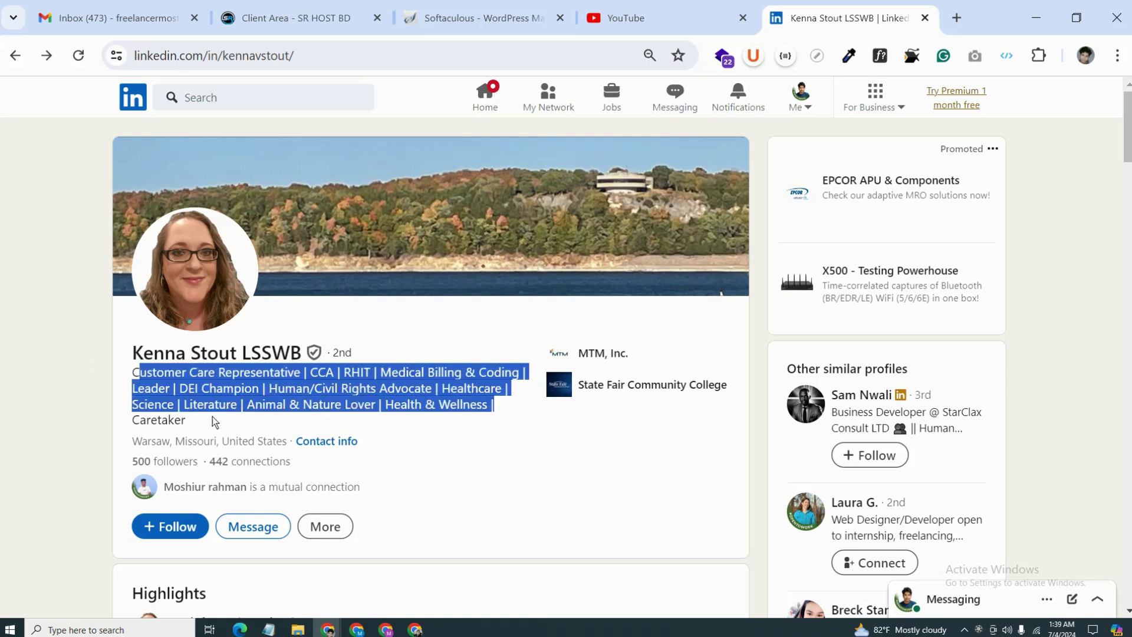
drag(192, 422, 129, 371)
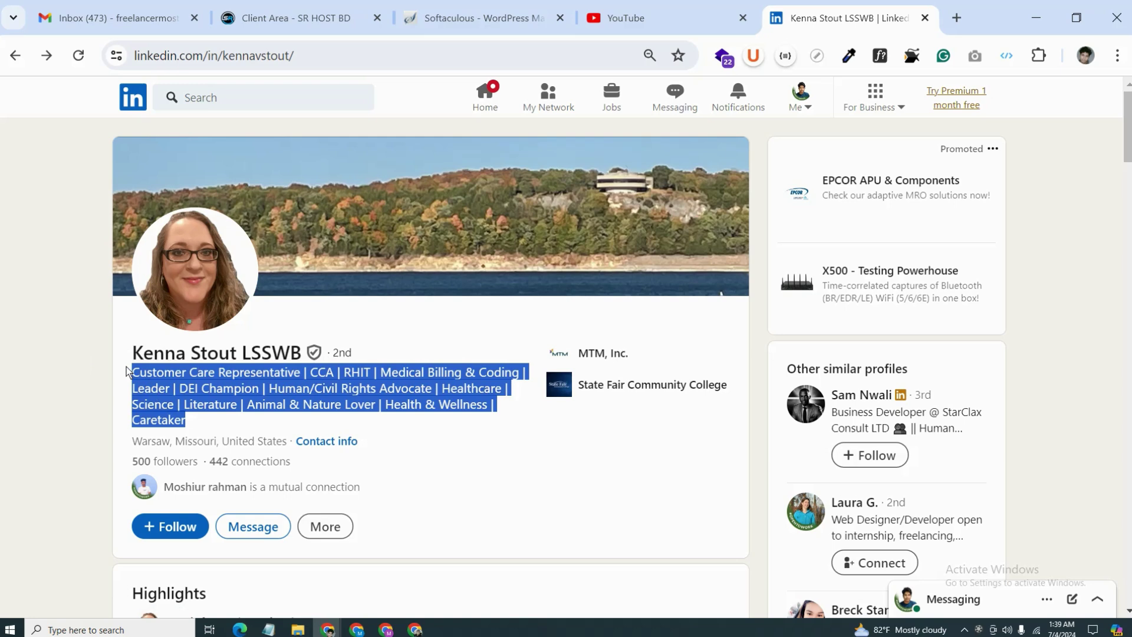
scroll(553, 410, down, 4)
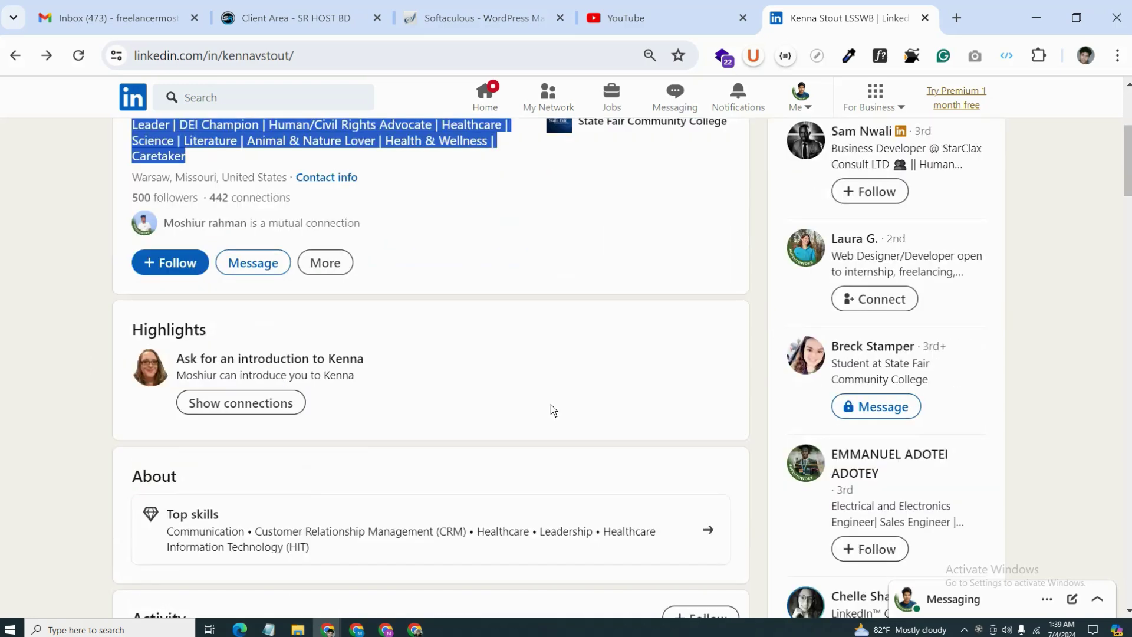
scroll(553, 410, down, 4)
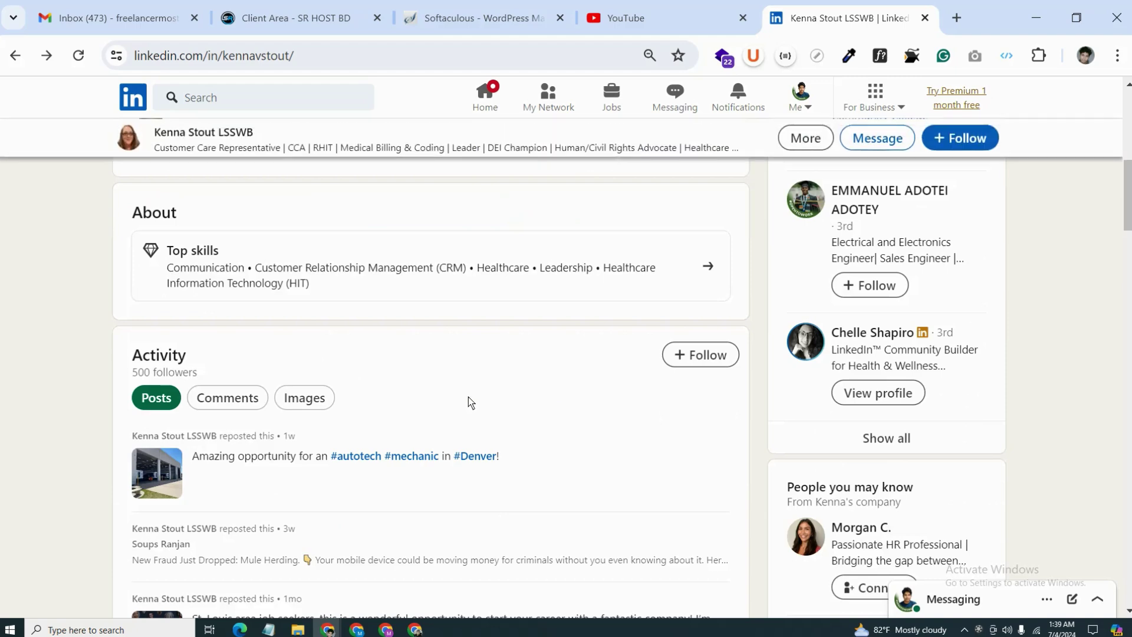
scroll(417, 367, up, 7)
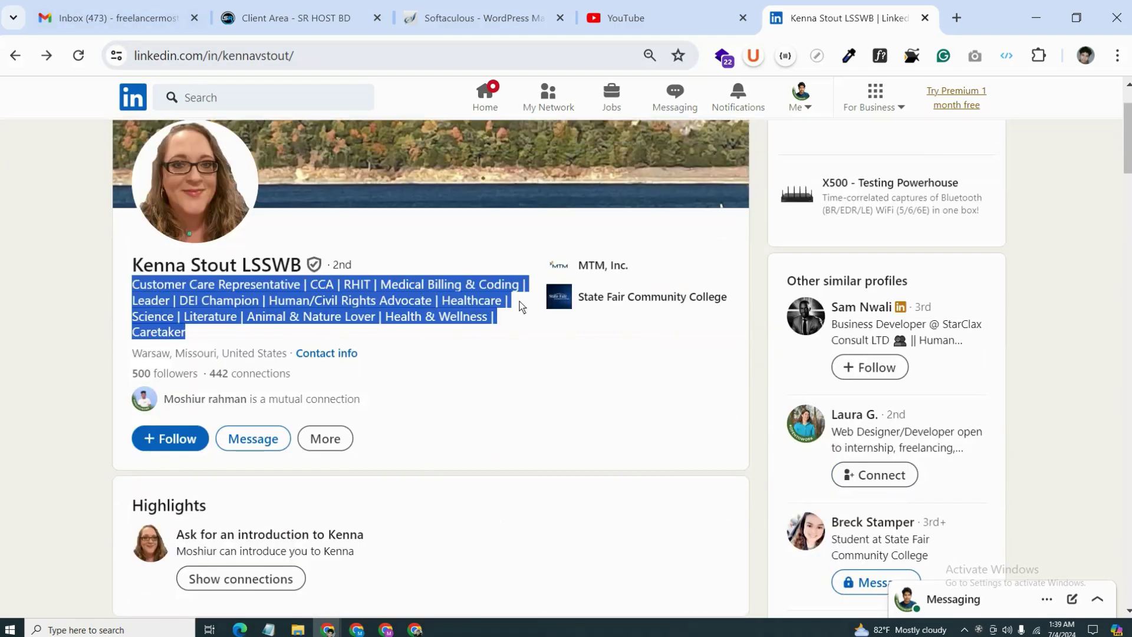
scroll(578, 334, down, 8)
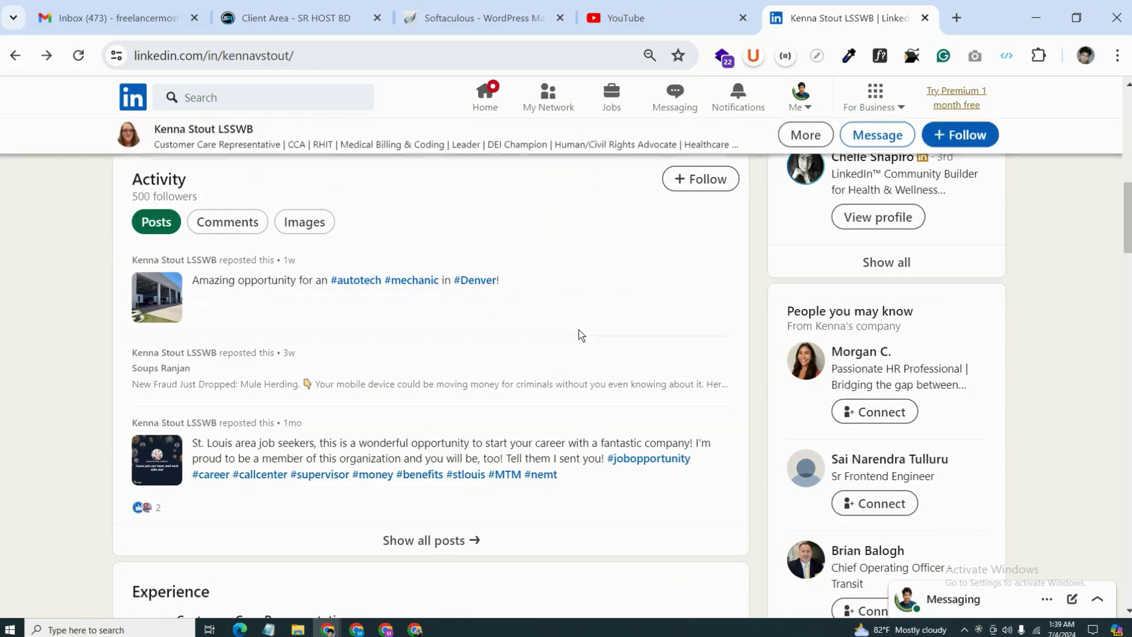
scroll(637, 290, up, 7)
scroll(349, 316, up, 3)
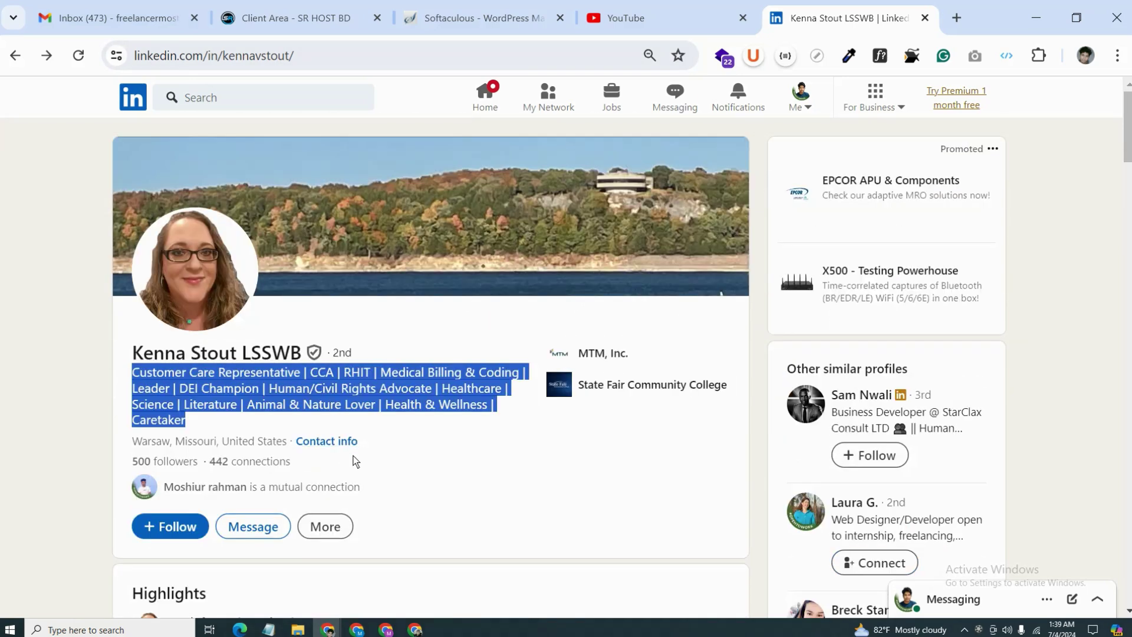
click(348, 439)
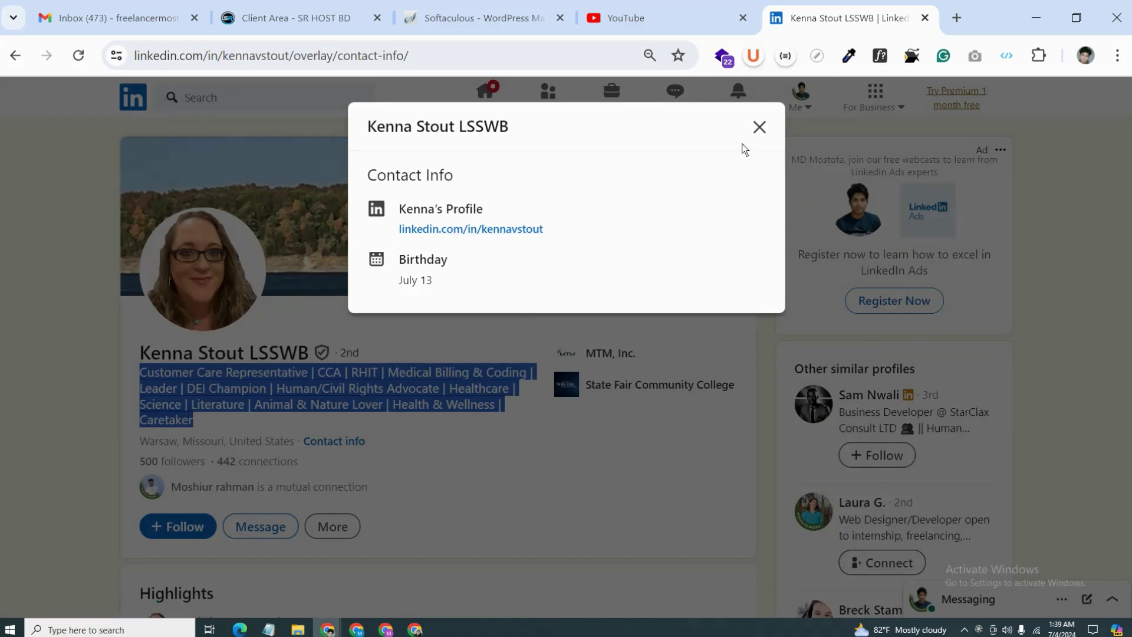
click(758, 126)
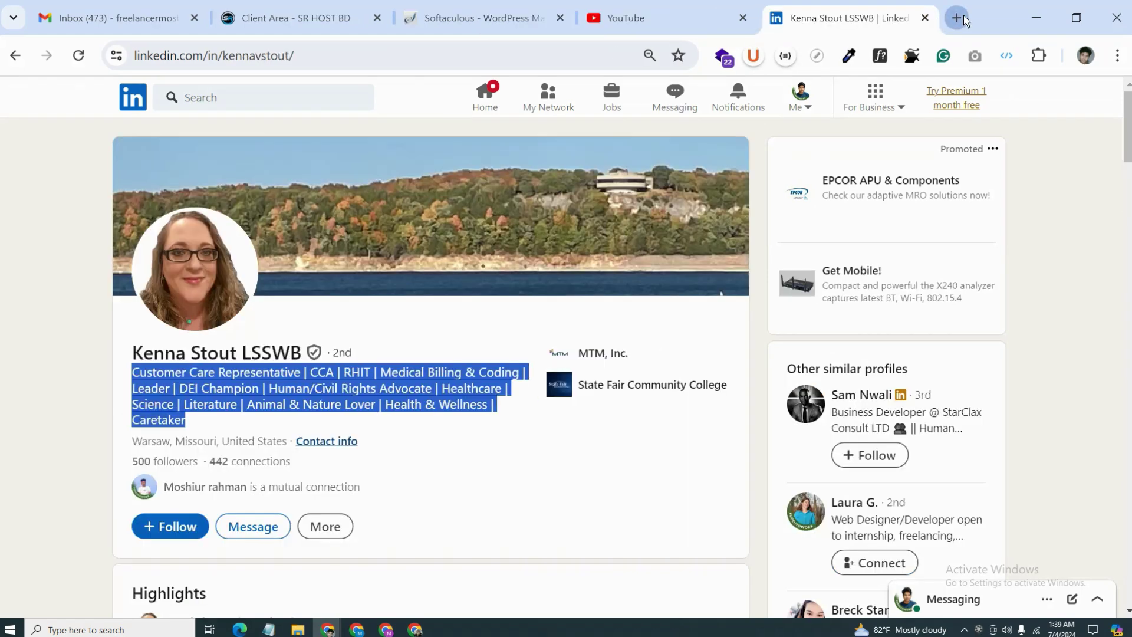
- Search Google for "Skrapp Email Finder" in a new browser tab
click(954, 21)
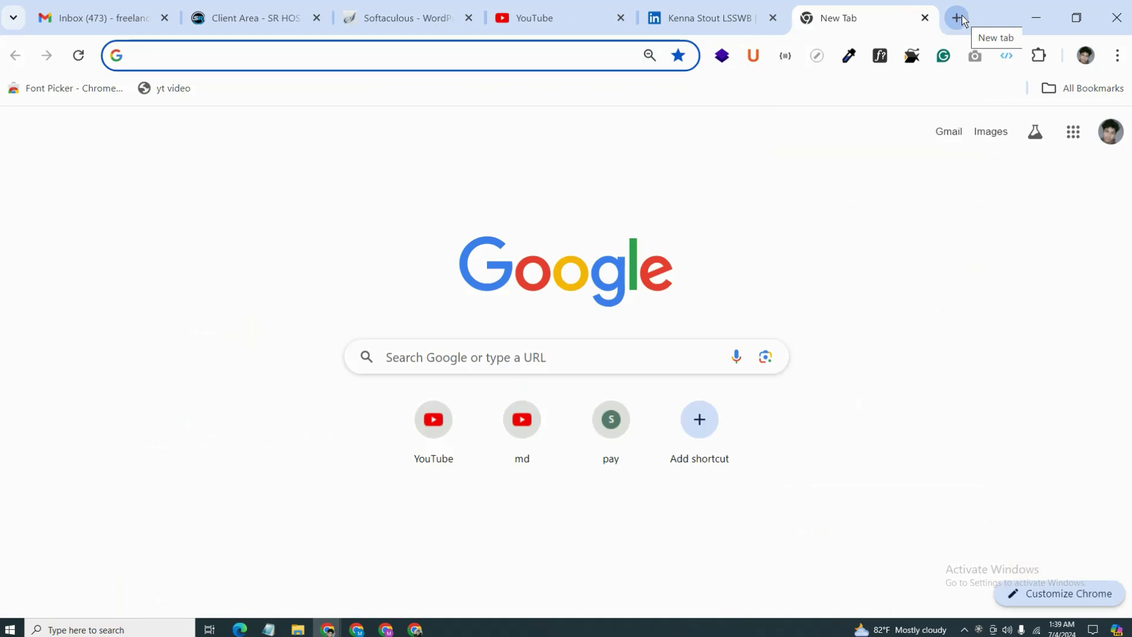
key(super+v)
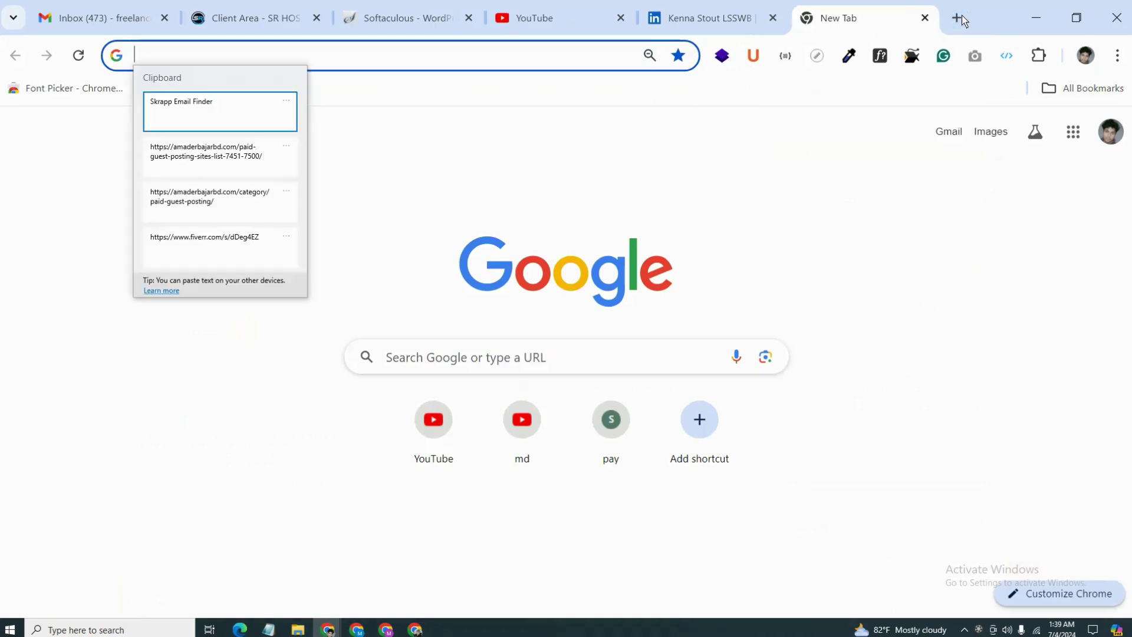
click(214, 116)
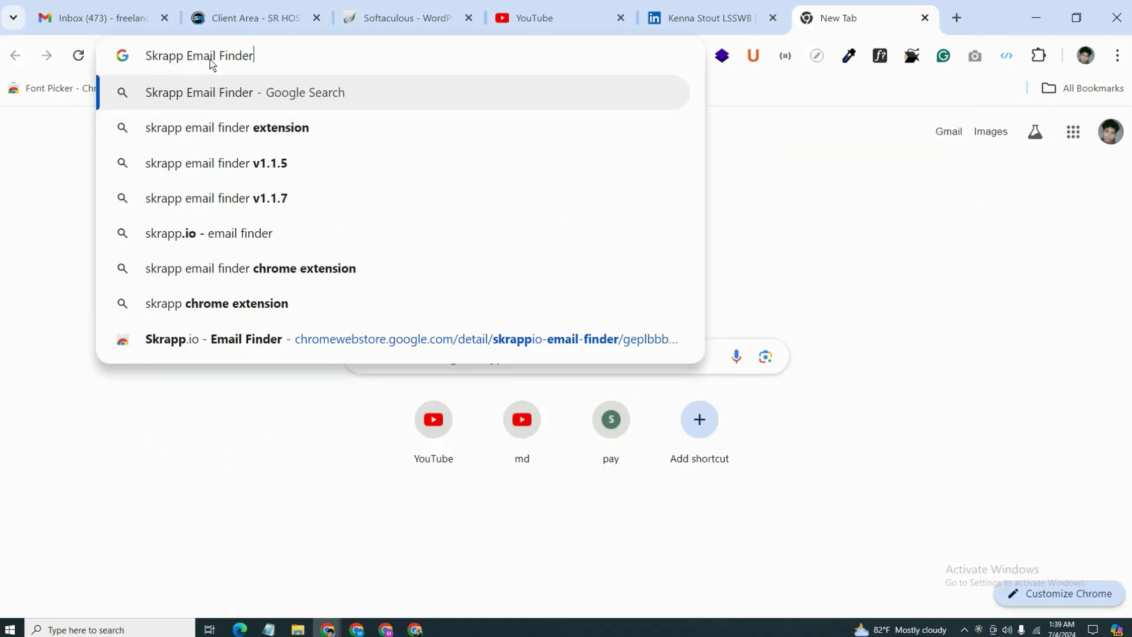
drag(210, 59, 331, 58)
click(336, 62)
key(Return)
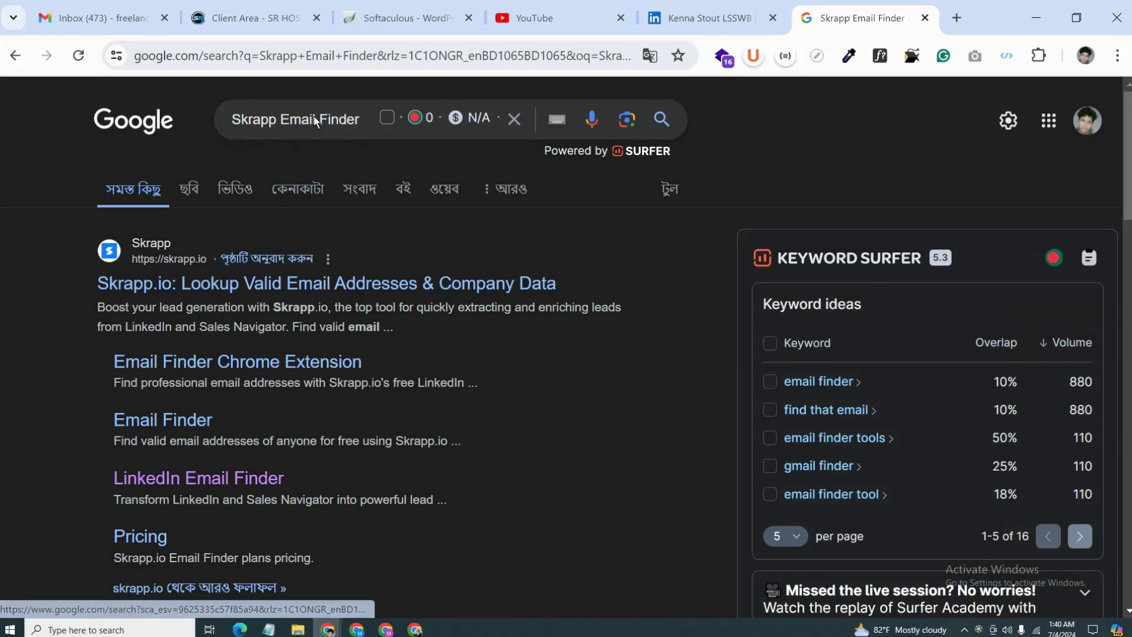
- Refine the search to "skrapp email finder extension" and open the Skrapp.io - Email Finder page in the Chrome Web Store
click(345, 122)
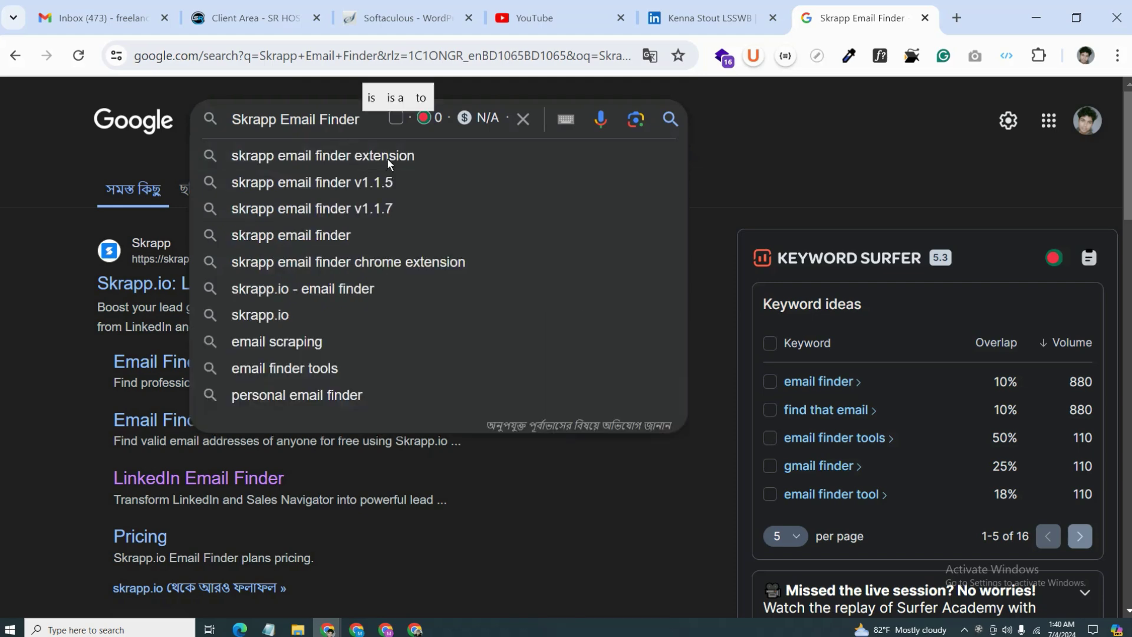
click(389, 156)
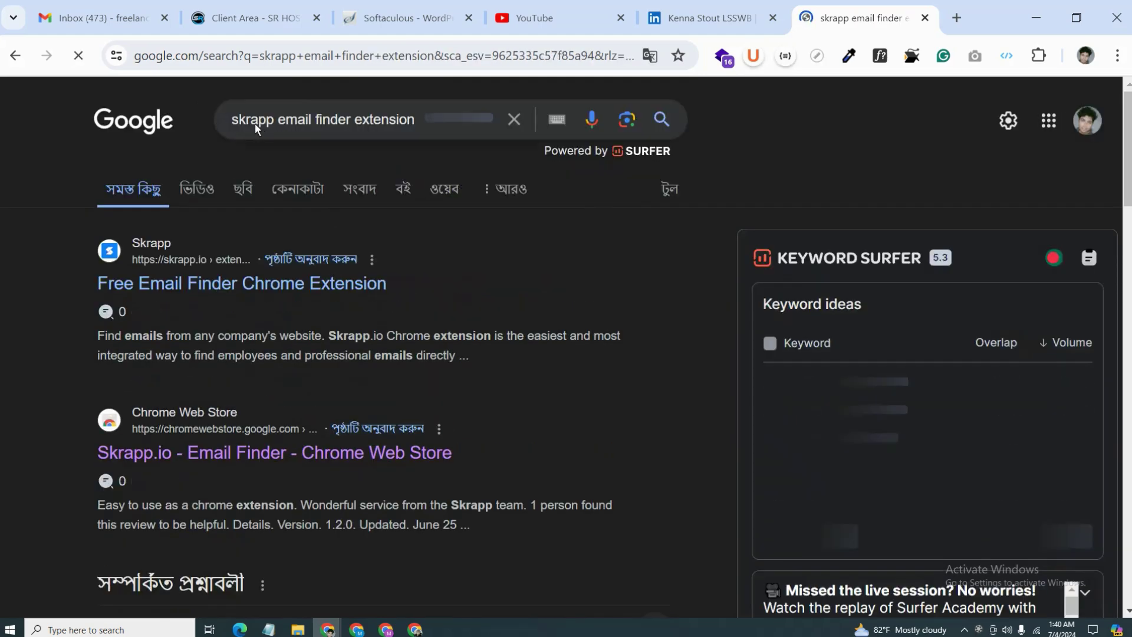
drag(239, 120, 419, 121)
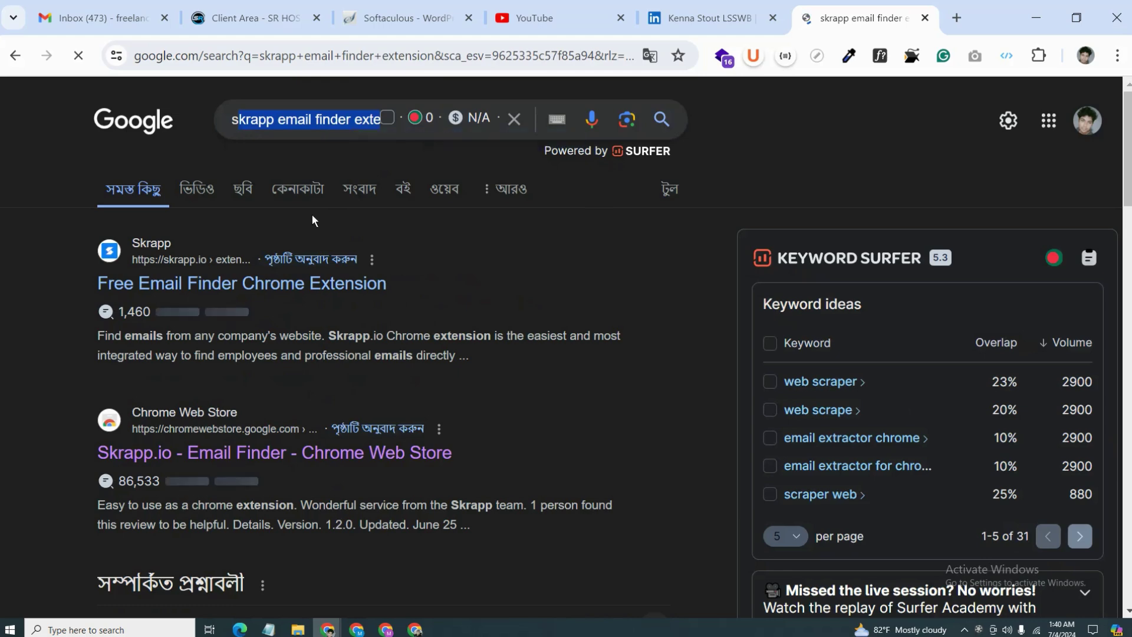
scroll(411, 342, down, 1)
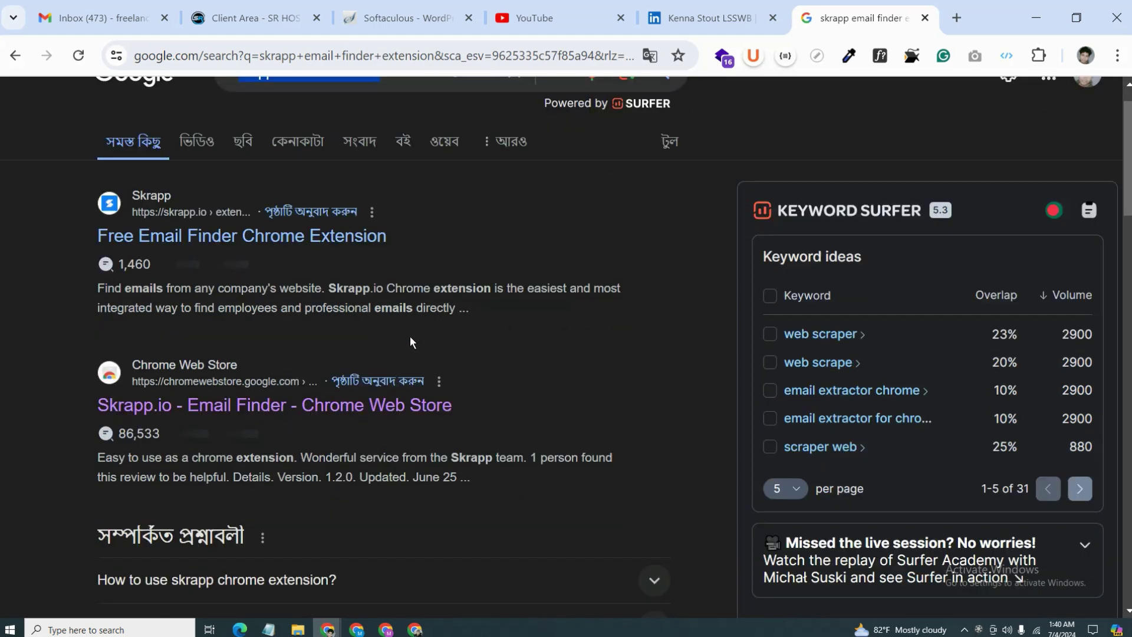
scroll(411, 342, down, 1)
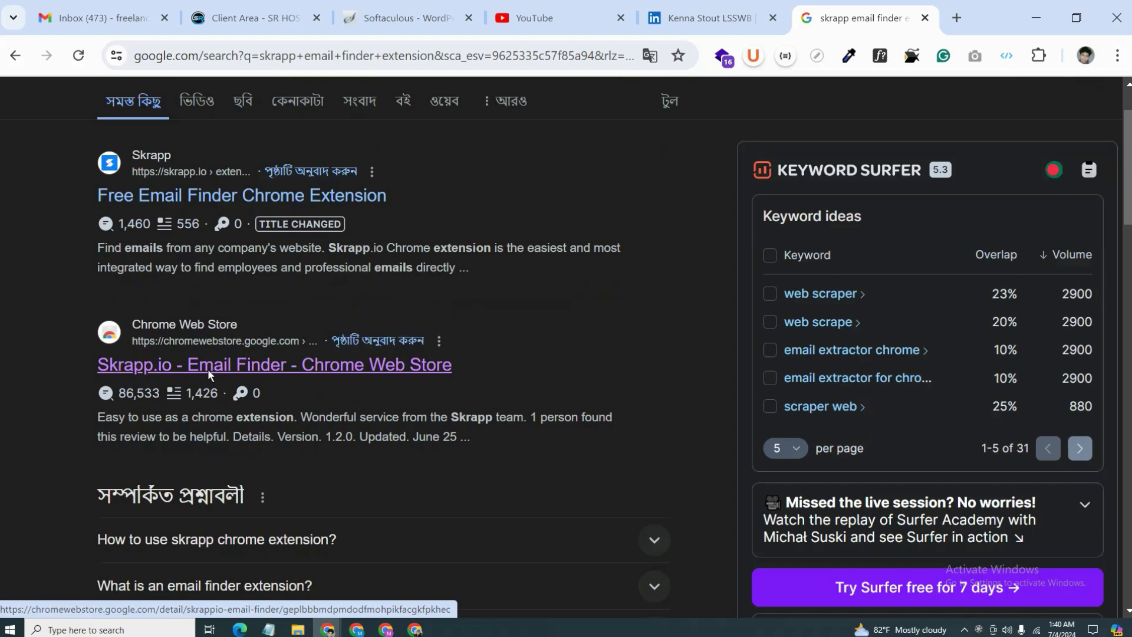
click(377, 366)
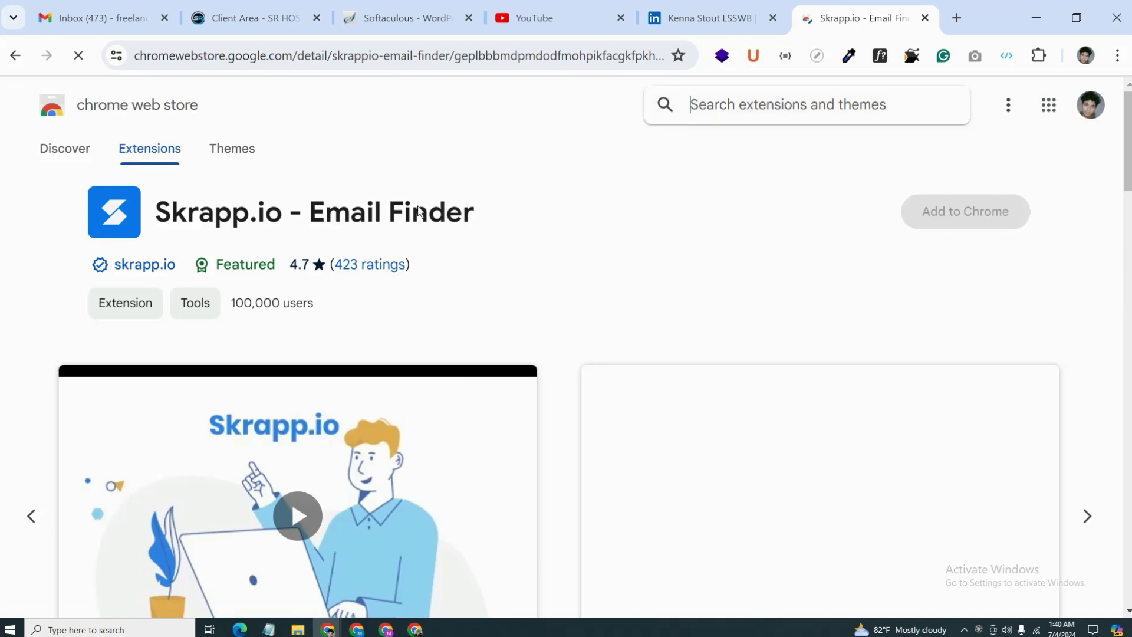
- Install the Skrapp.io - Email Finder extension in Chrome, accepting its requested permissions
mouse_move(133, 282)
mouse_move(344, 288)
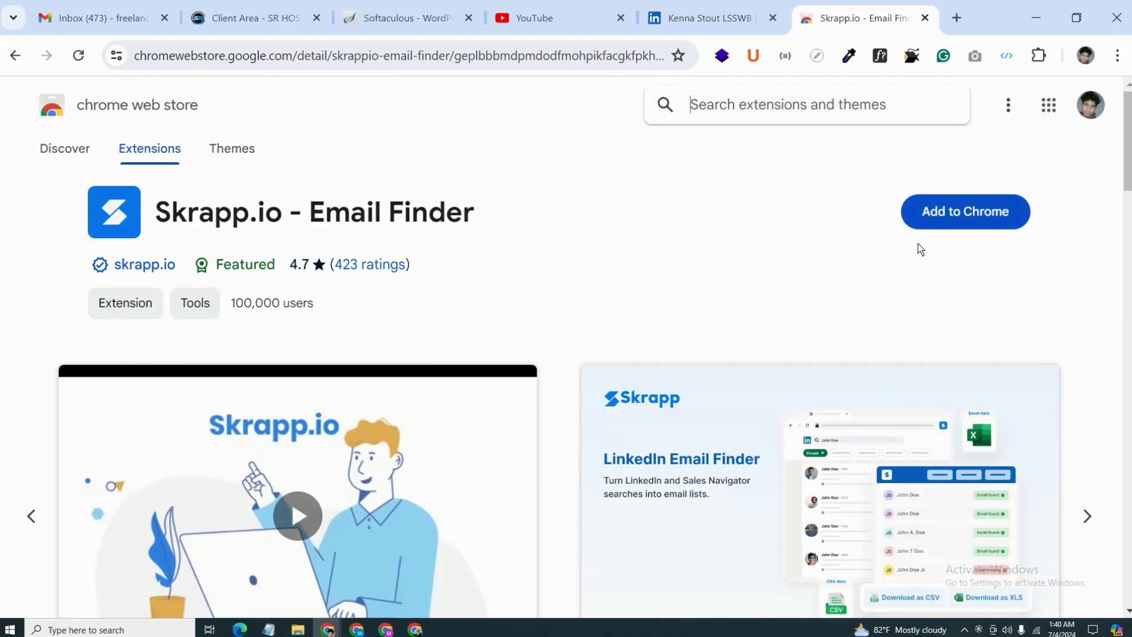
click(985, 216)
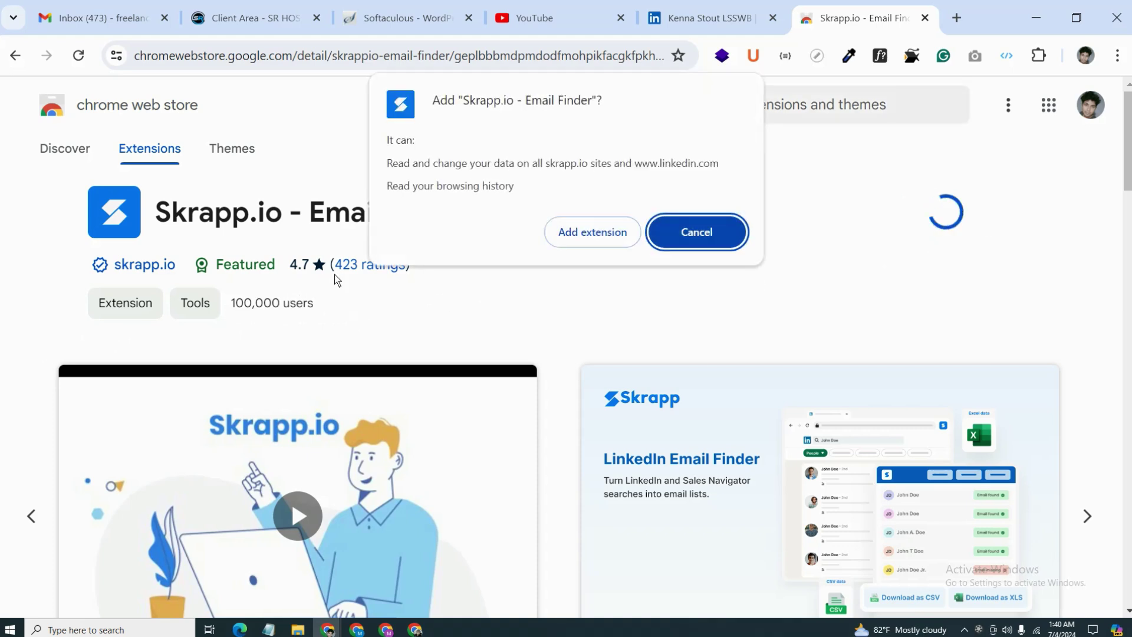
click(604, 236)
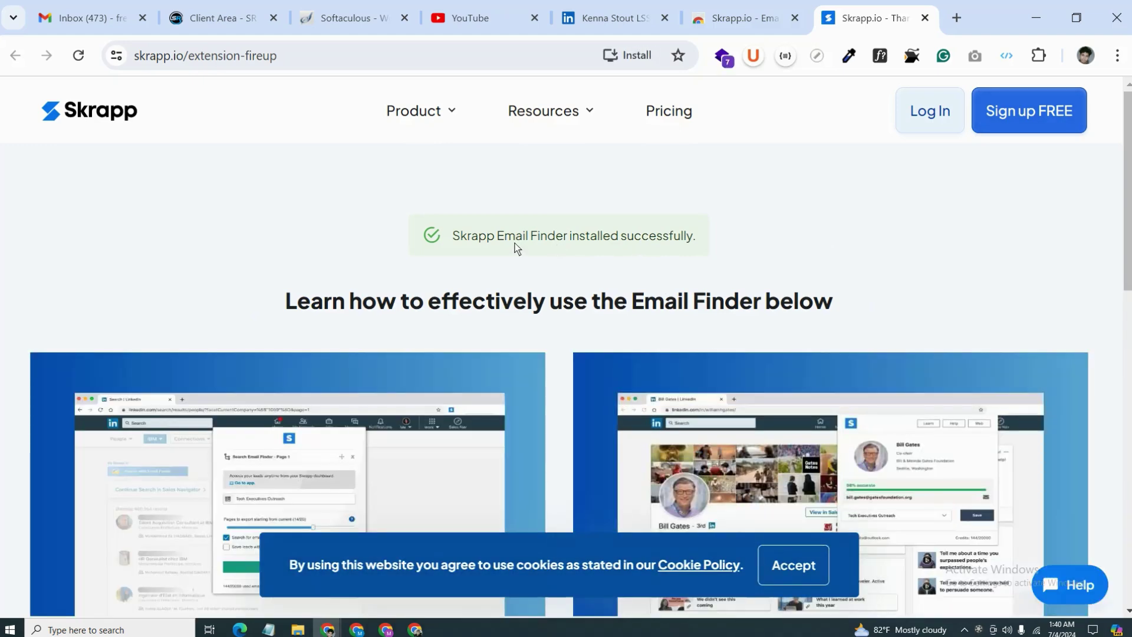
drag(515, 246, 363, 254)
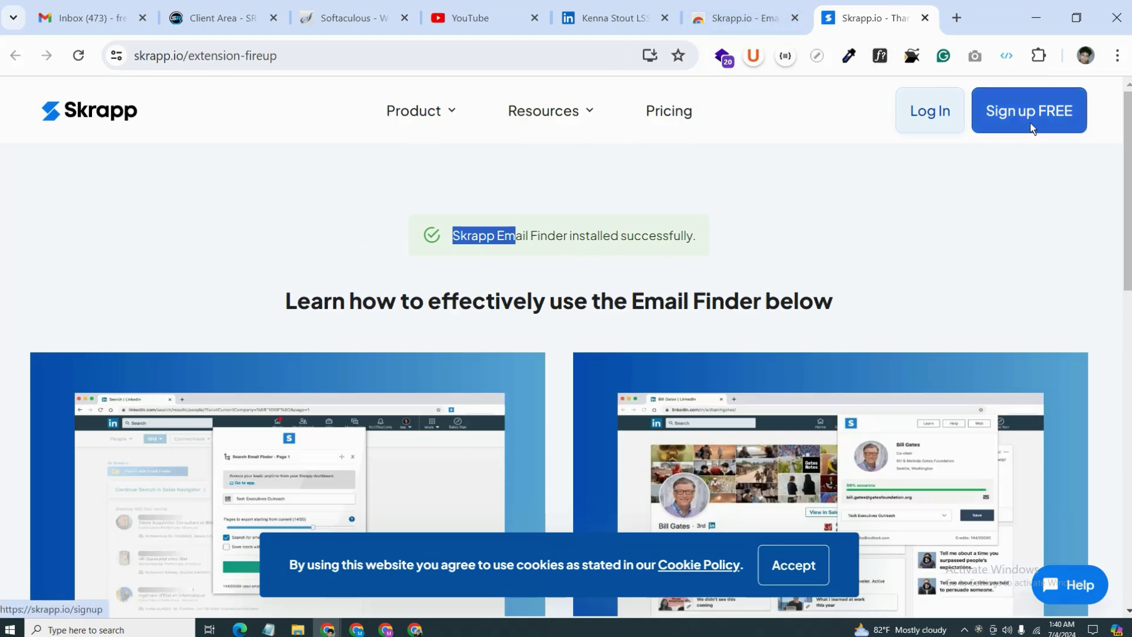
- Return to the LinkedIn profile, reload it, and pin the Skrapp.io - Email Finder extension to the browser
click(649, 15)
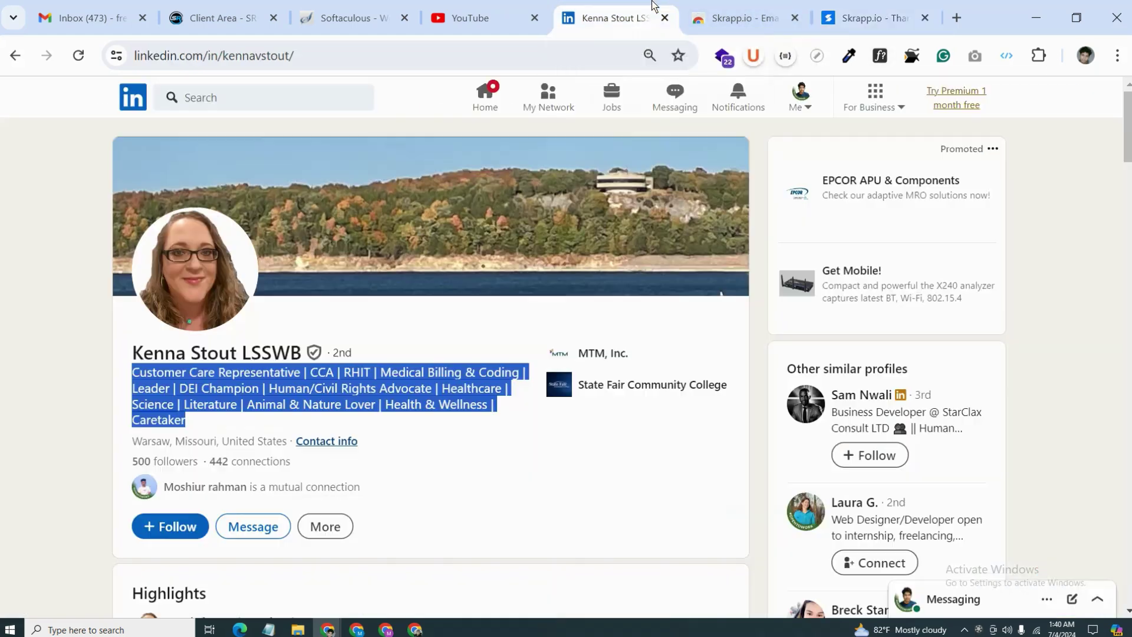
click(79, 56)
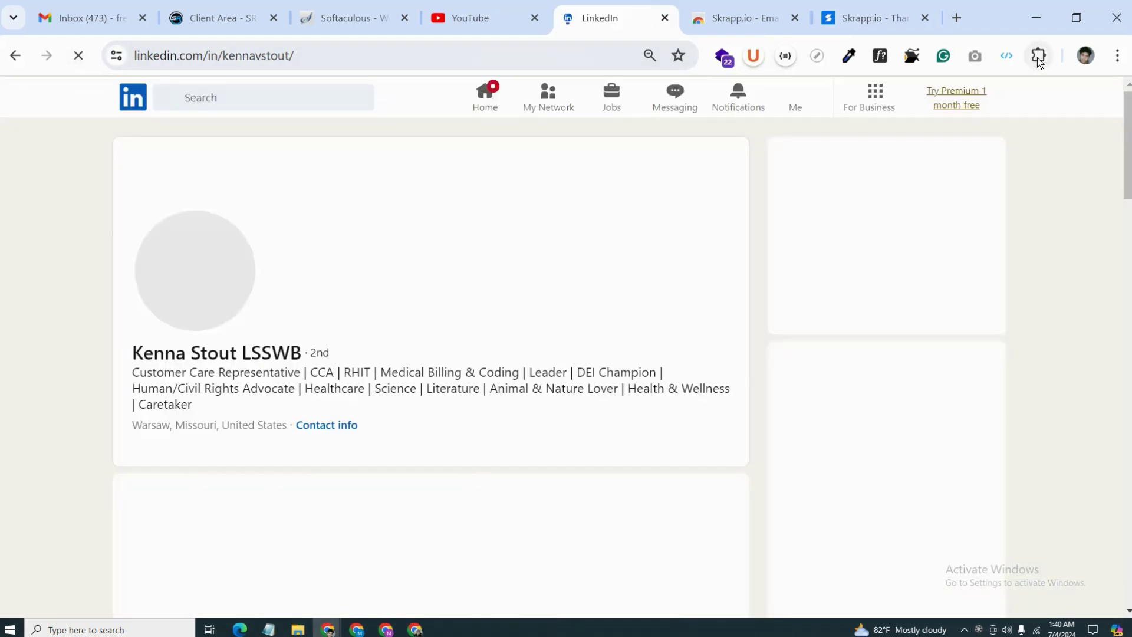
click(1039, 57)
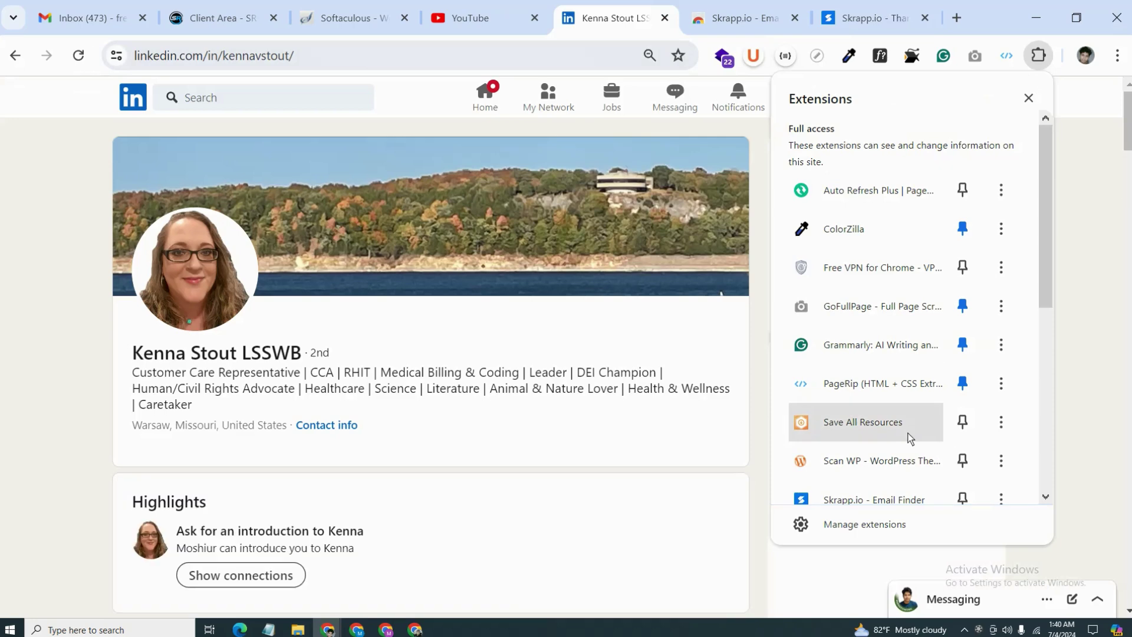
scroll(896, 434, down, 2)
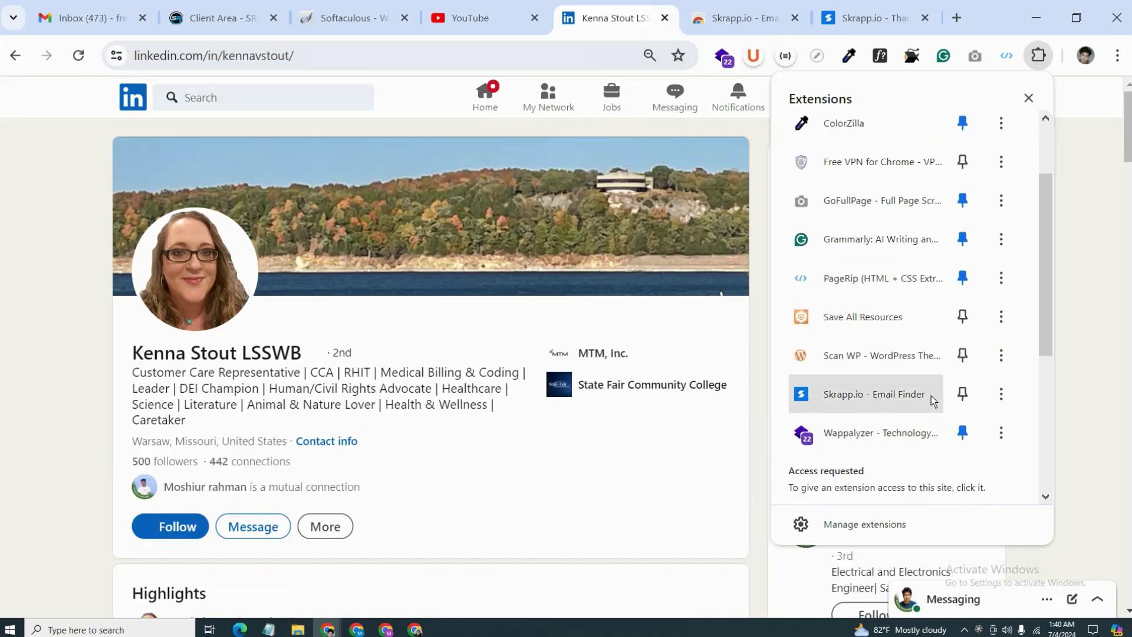
click(962, 394)
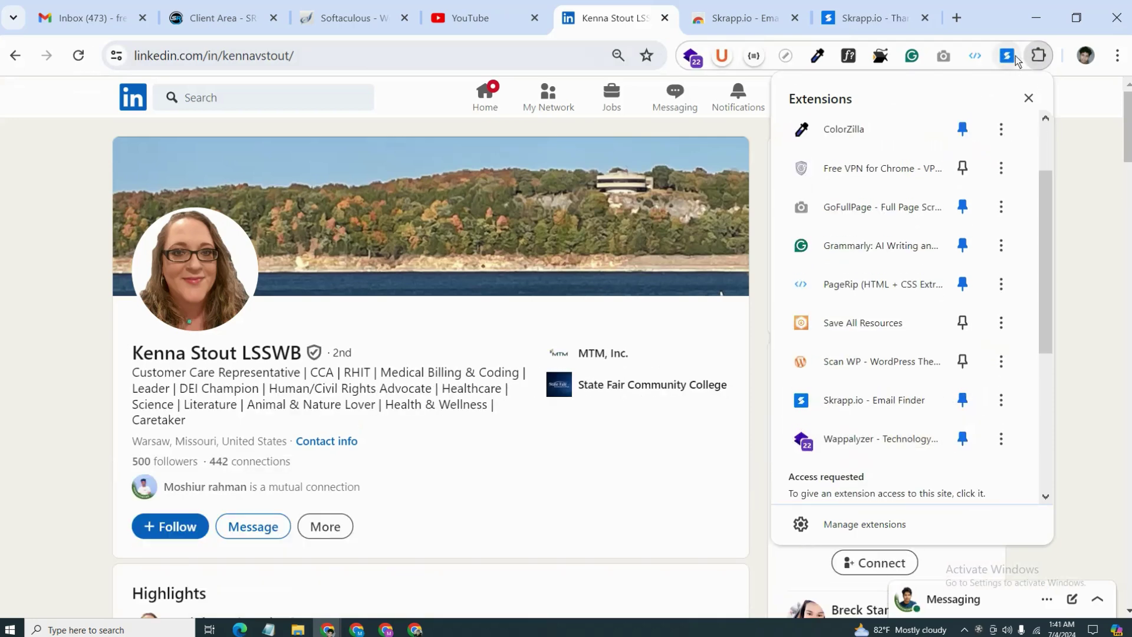
click(26, 257)
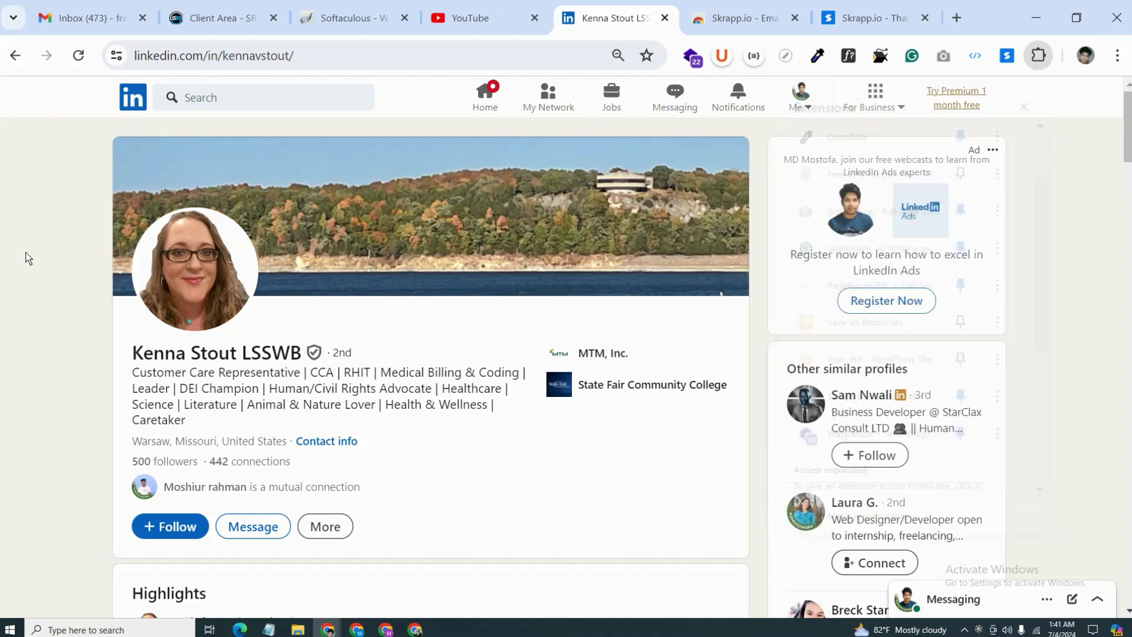
- Open the Skrapp Email Finder login page from the extension and sign in with the second listed Google account
click(1007, 56)
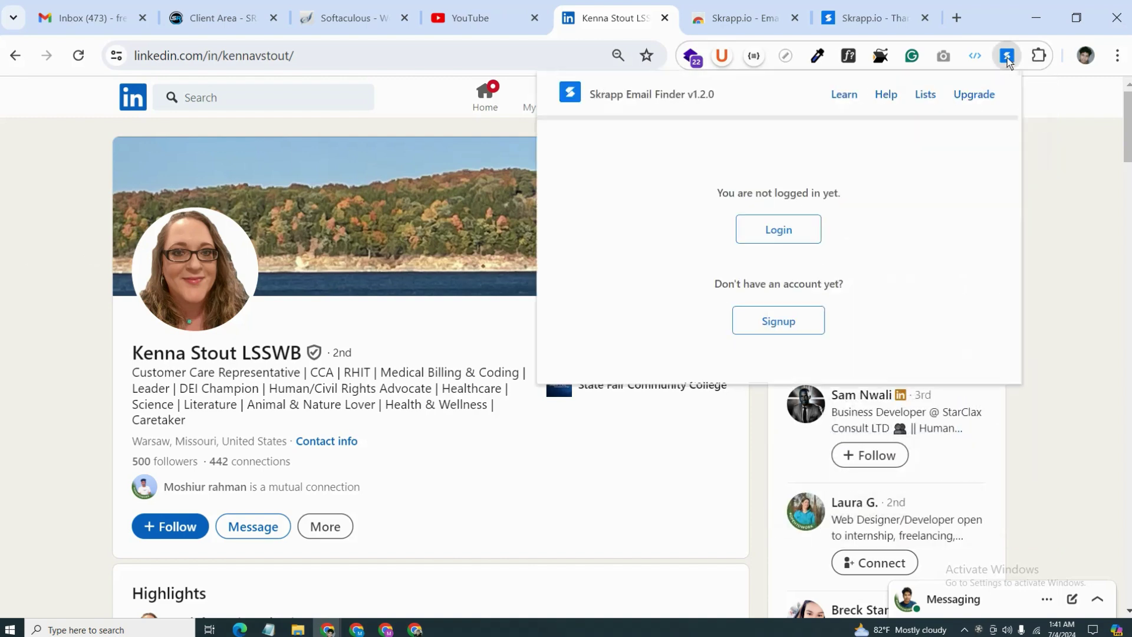
click(784, 234)
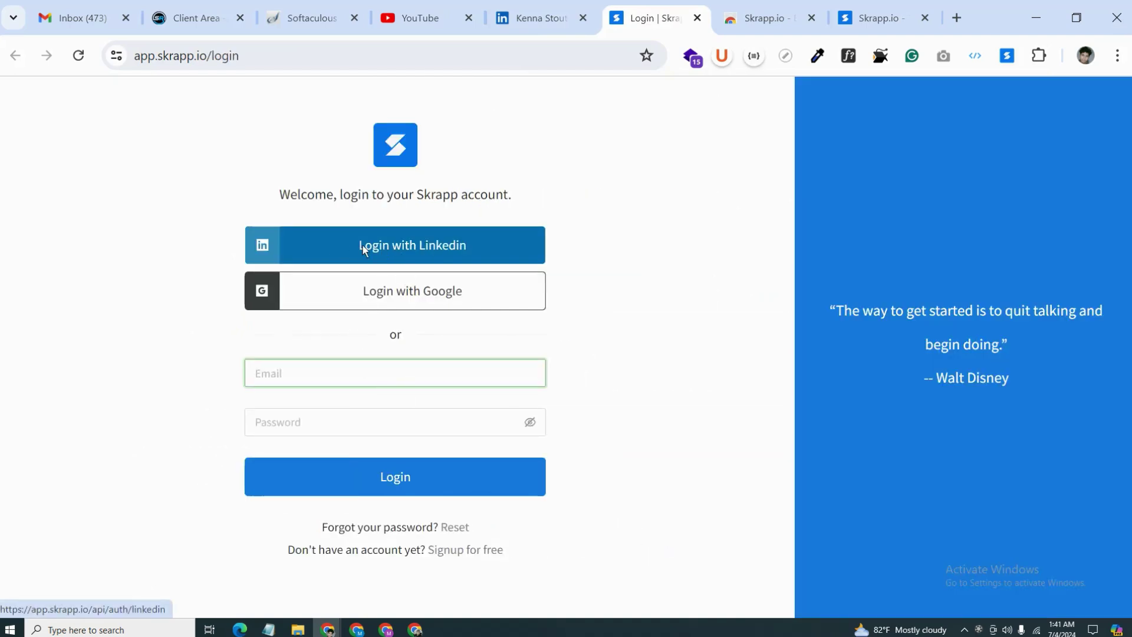
click(345, 252)
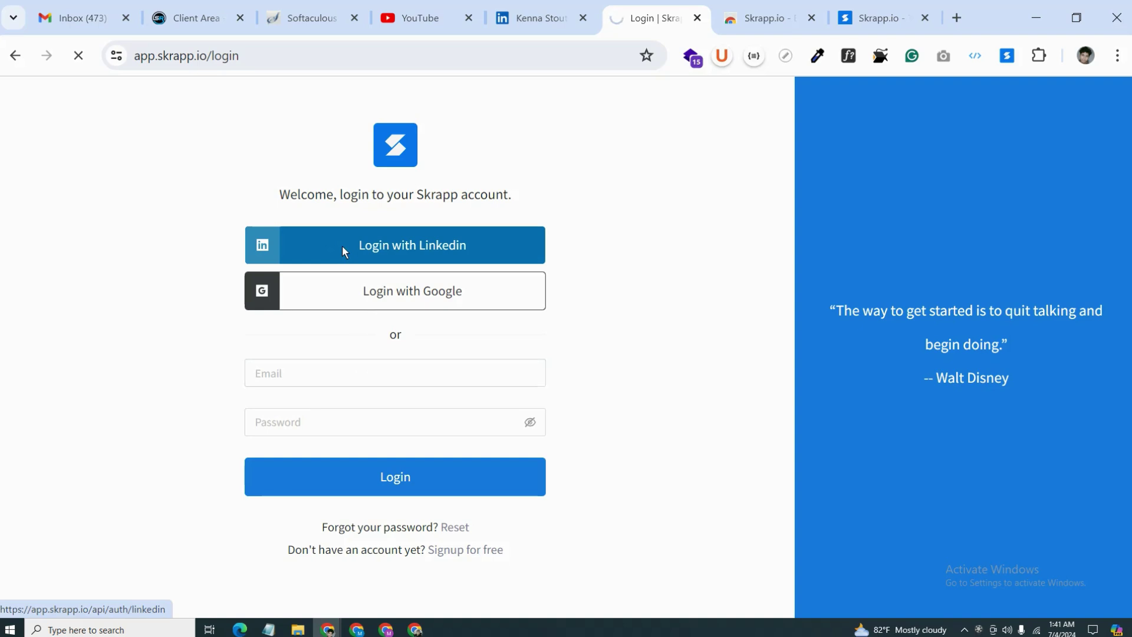
click(342, 298)
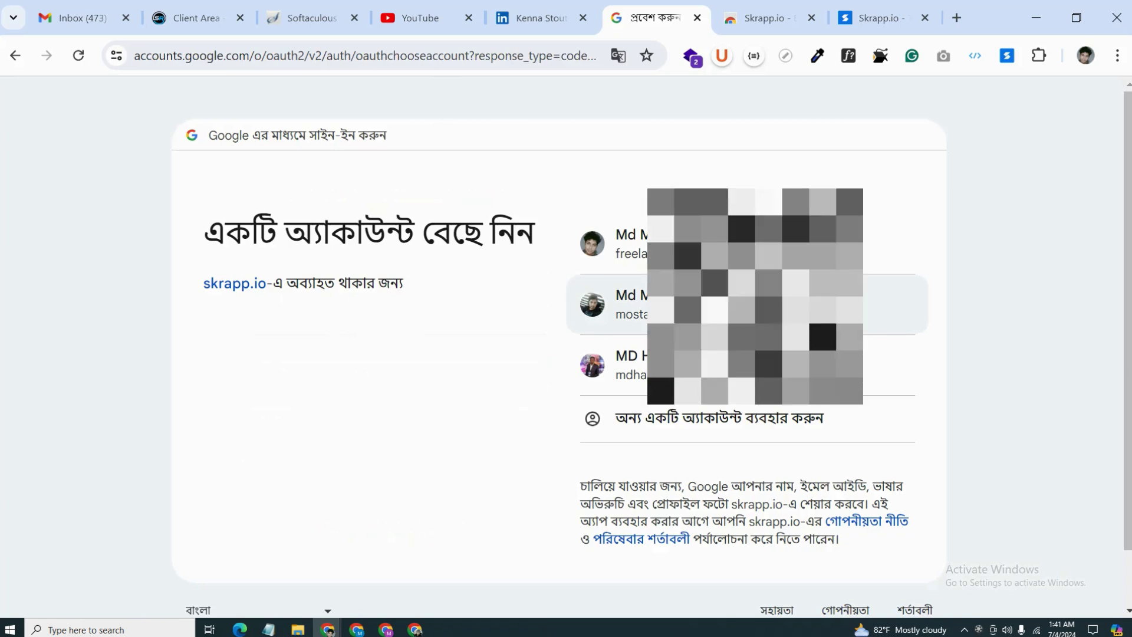
click(754, 304)
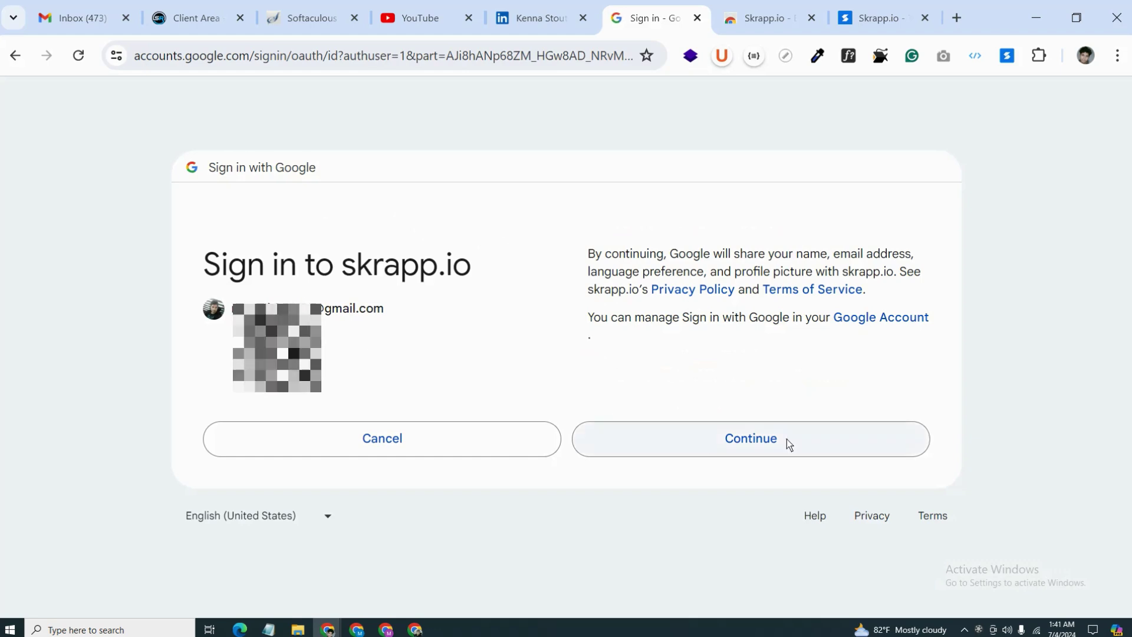
click(789, 443)
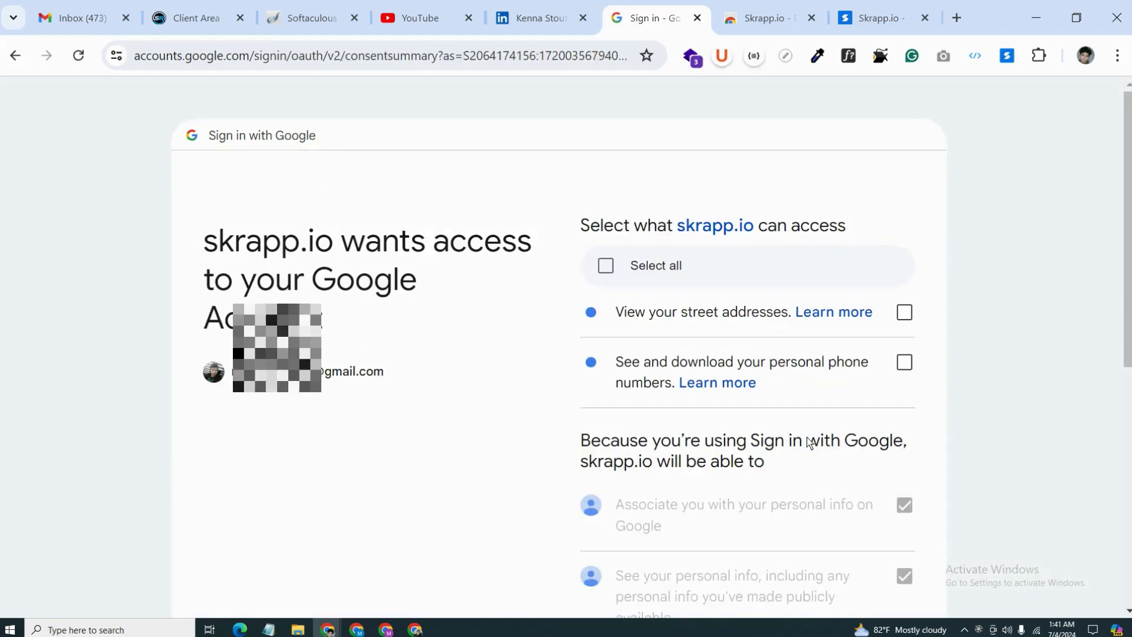
- Grant skrapp.io all the requested Google account access and dismiss the announcement about spending credits on deliverable emails
click(651, 270)
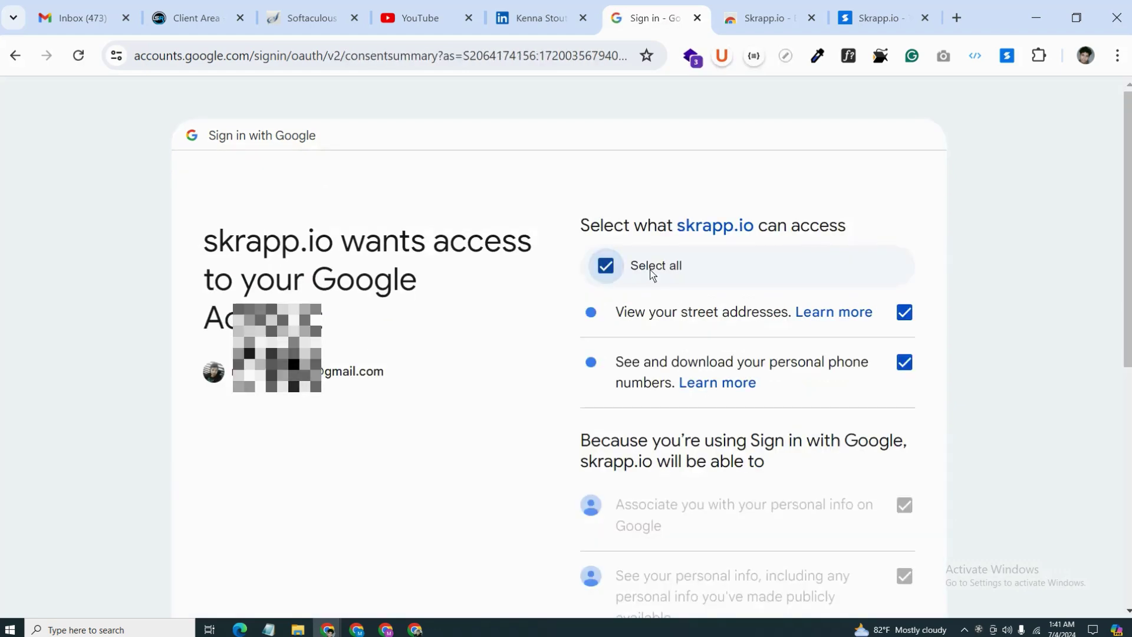
scroll(680, 378, down, 3)
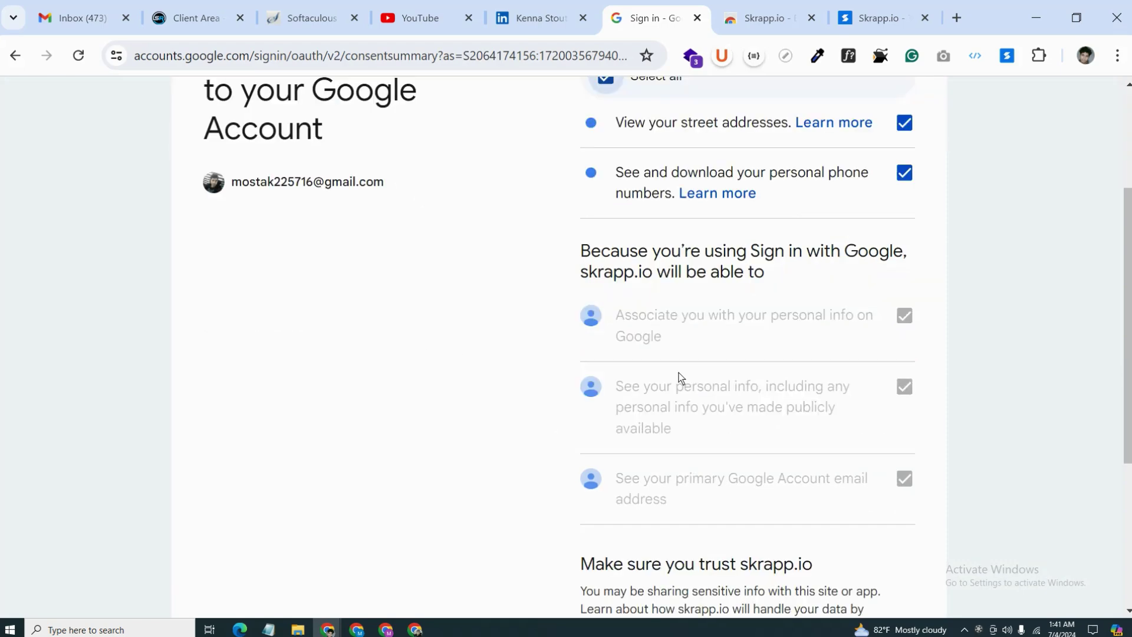
scroll(679, 377, down, 5)
click(787, 475)
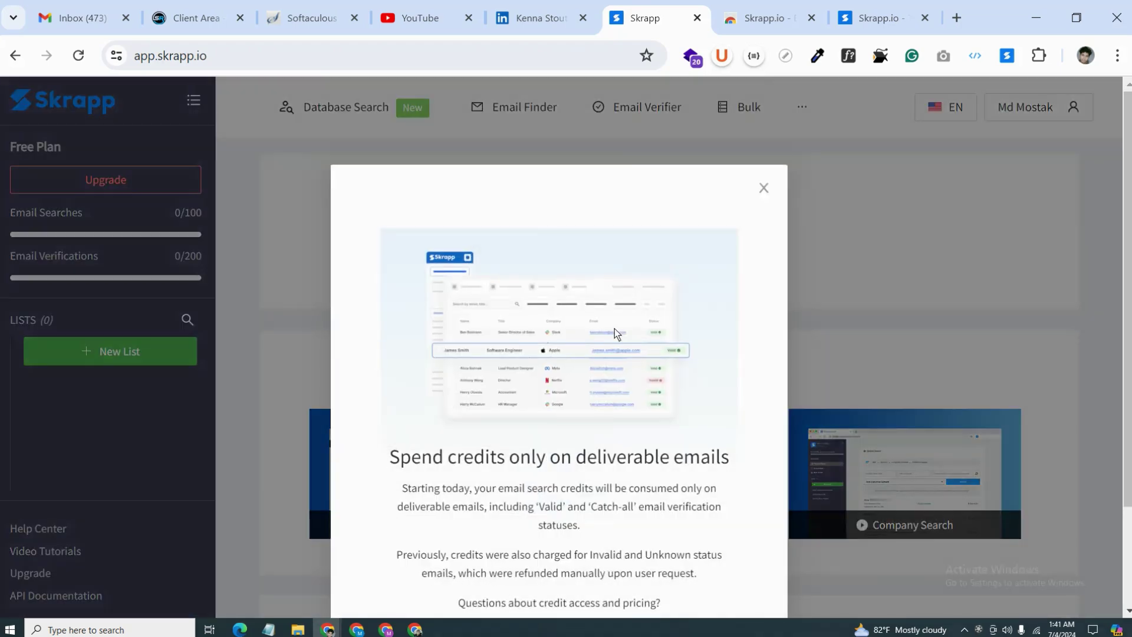
click(764, 188)
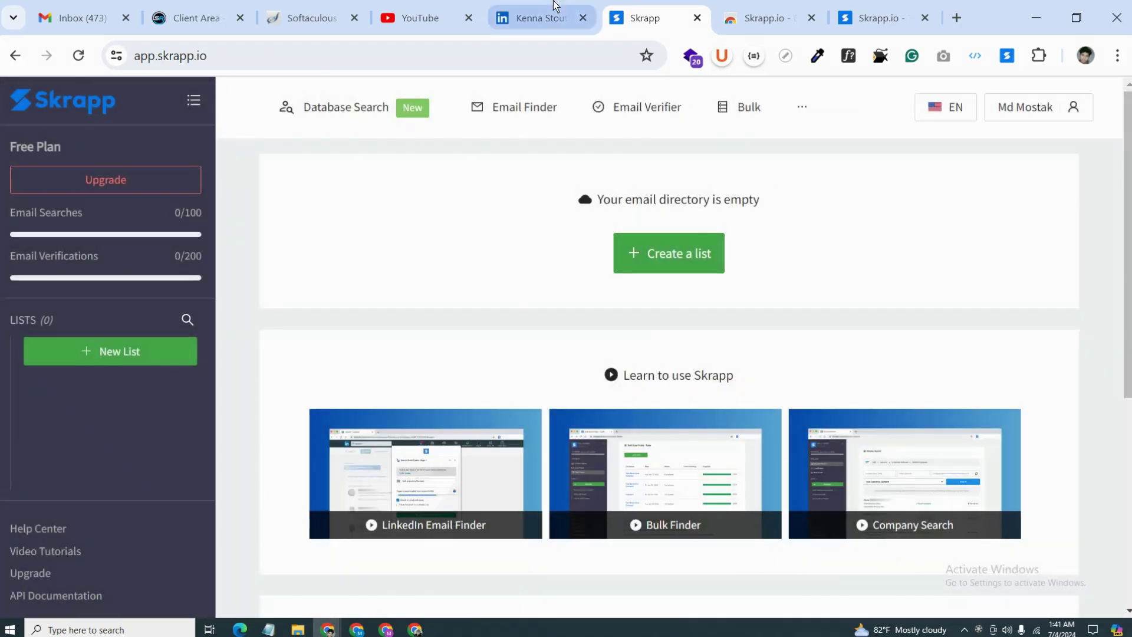
- Return to the LinkedIn profile, reload it, and look up the person's job title and email with Skrapp Email Finder
click(549, 13)
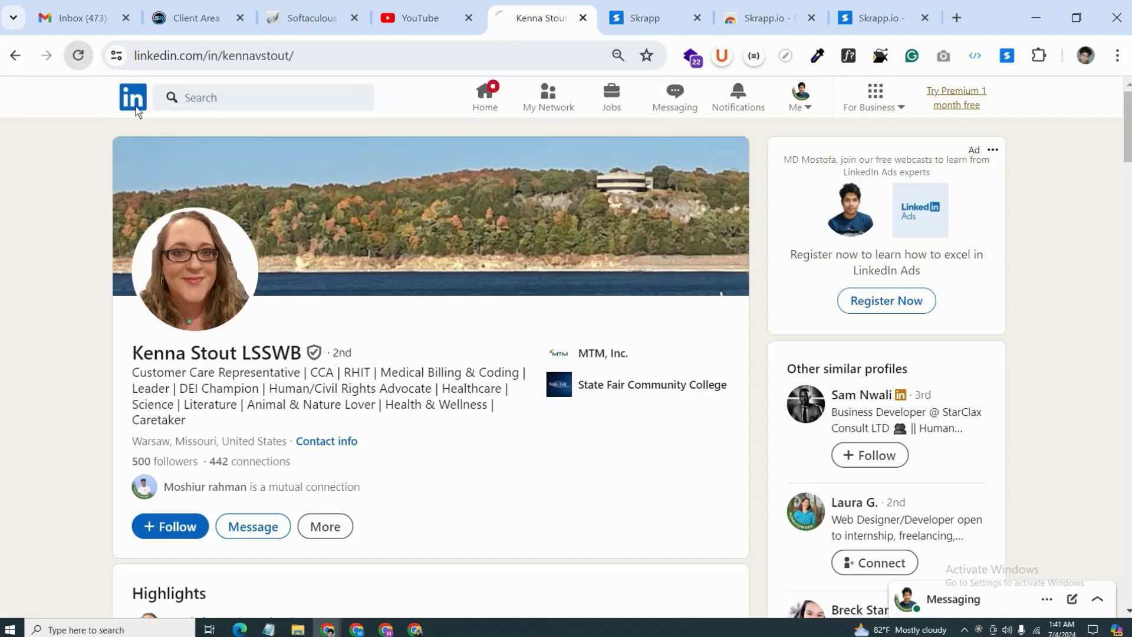
click(79, 55)
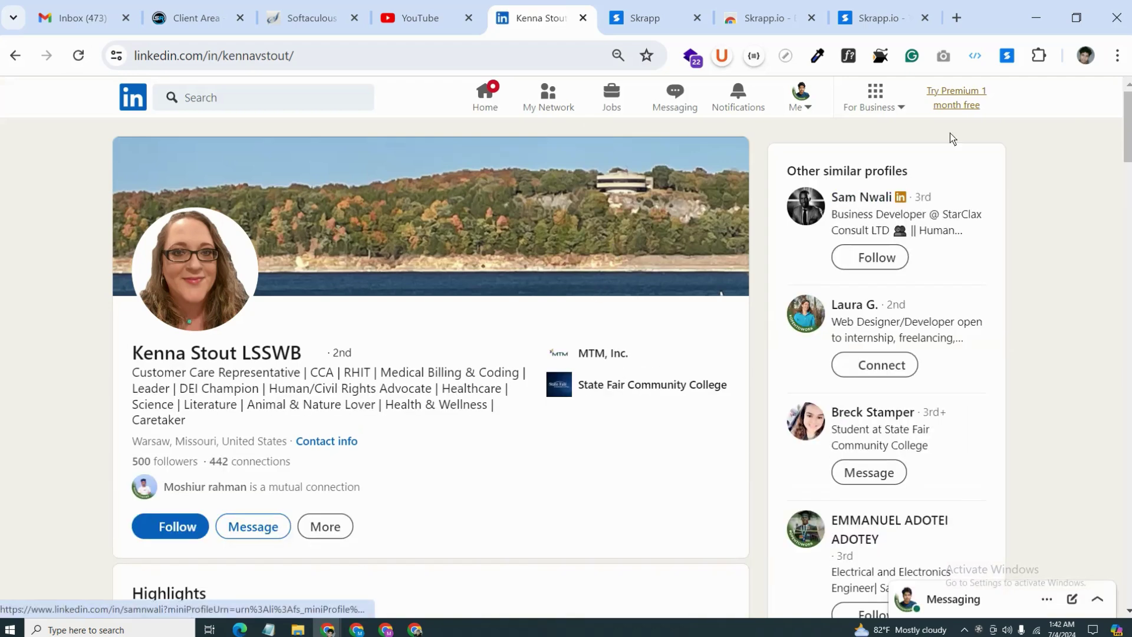
click(1008, 56)
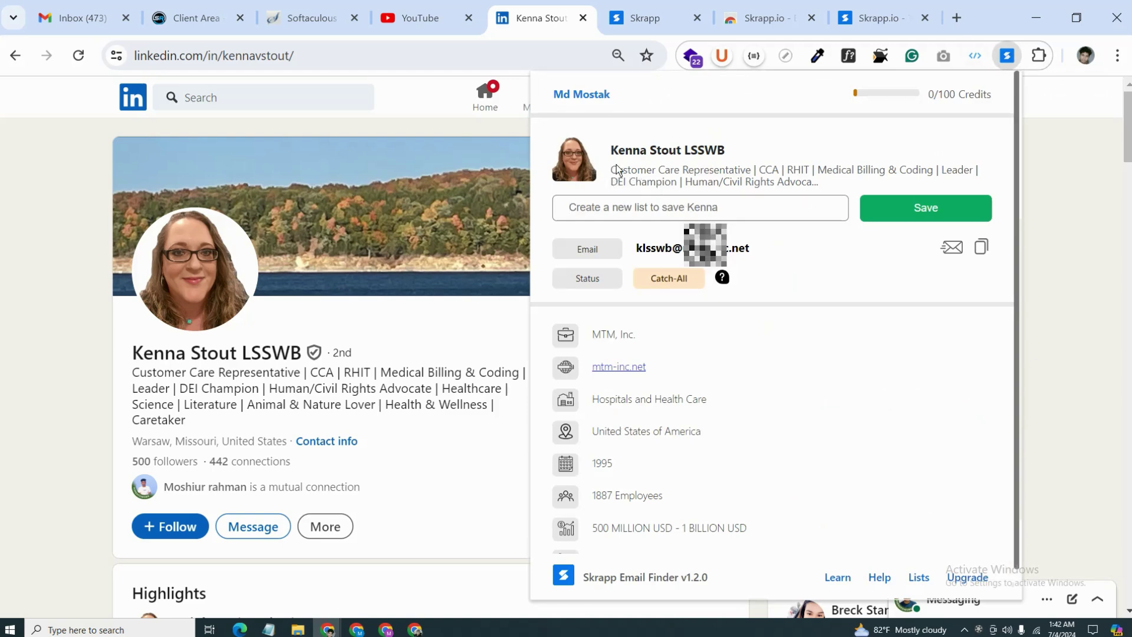
drag(646, 174, 785, 200)
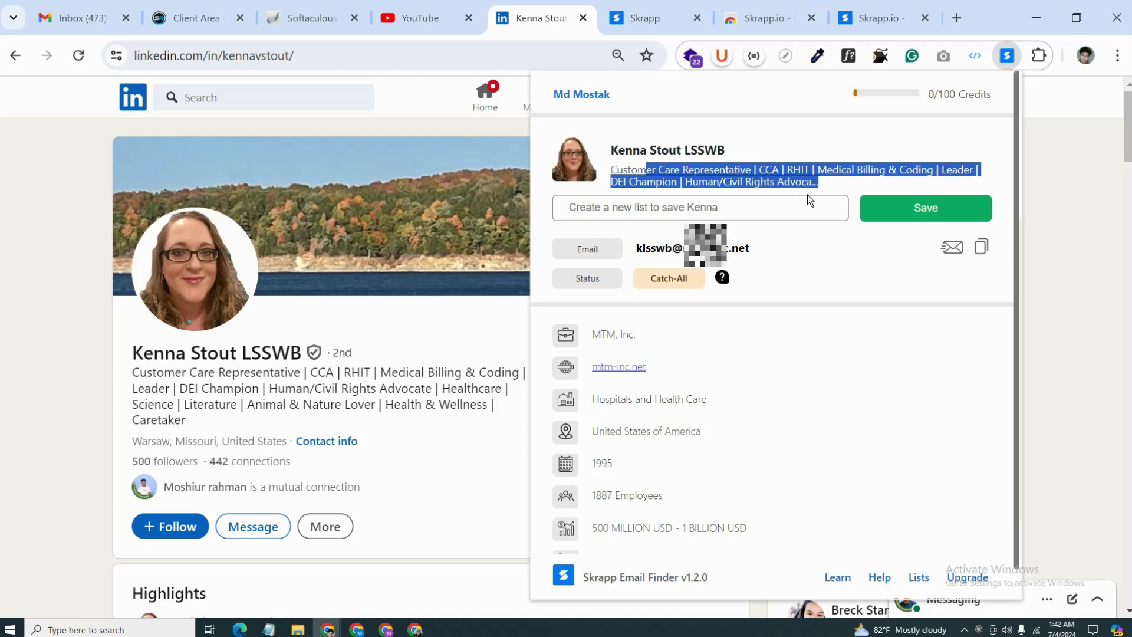
drag(642, 250, 797, 252)
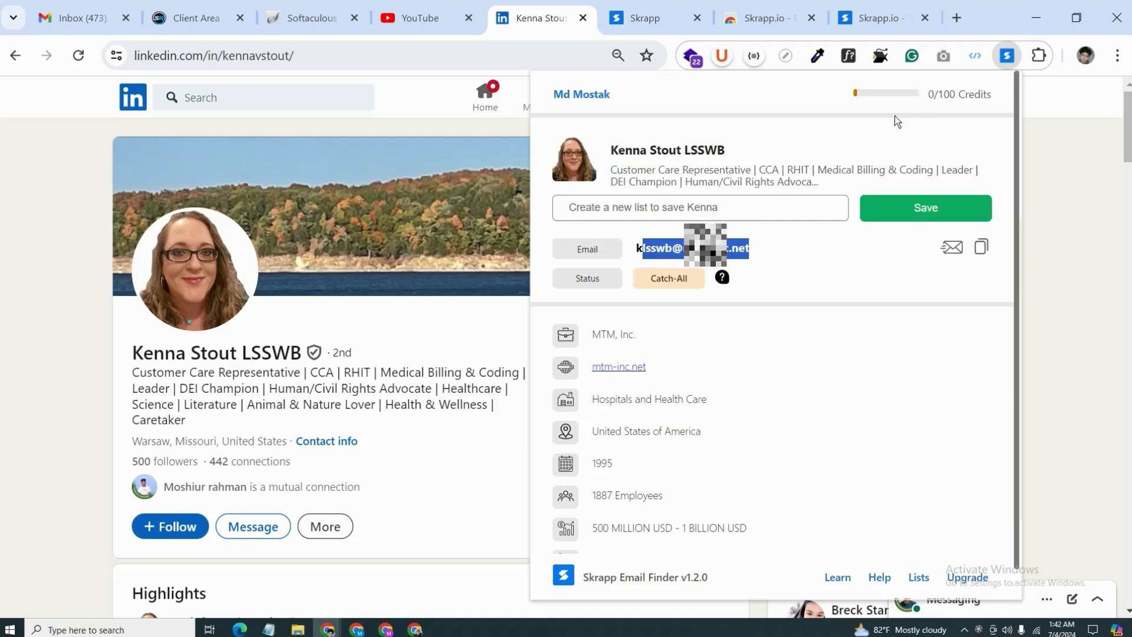
click(15, 286)
- Check the contact info on the GIL Automations engineer's LinkedIn profile and look up the email in Skrapp Email Finder
scroll(943, 369, down, 2)
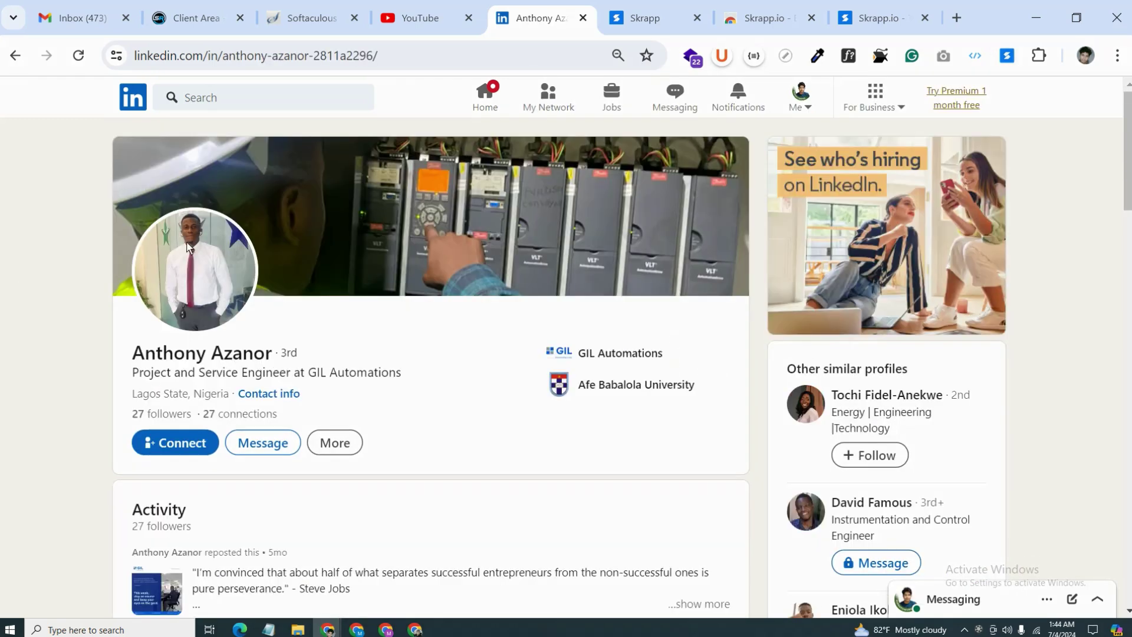
click(271, 394)
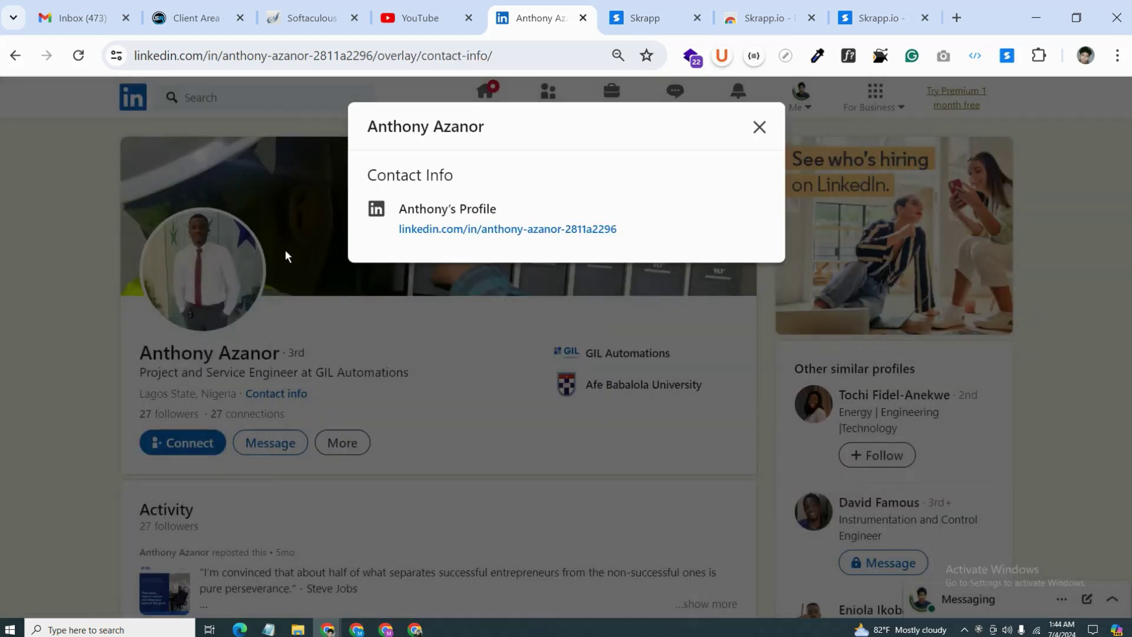
click(1007, 56)
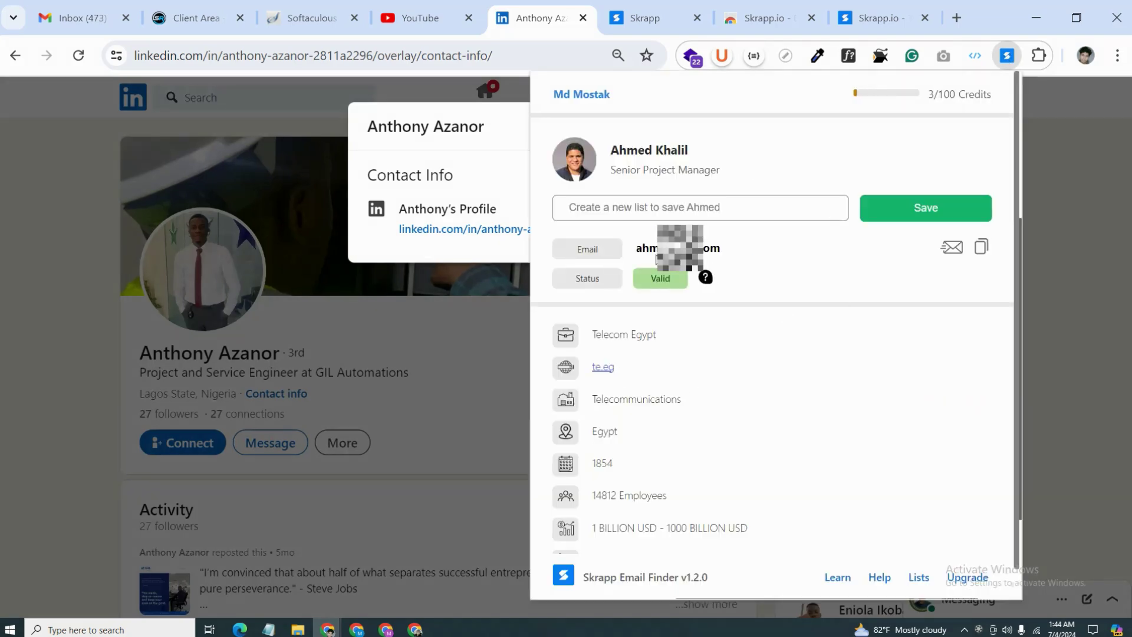
drag(658, 248, 758, 253)
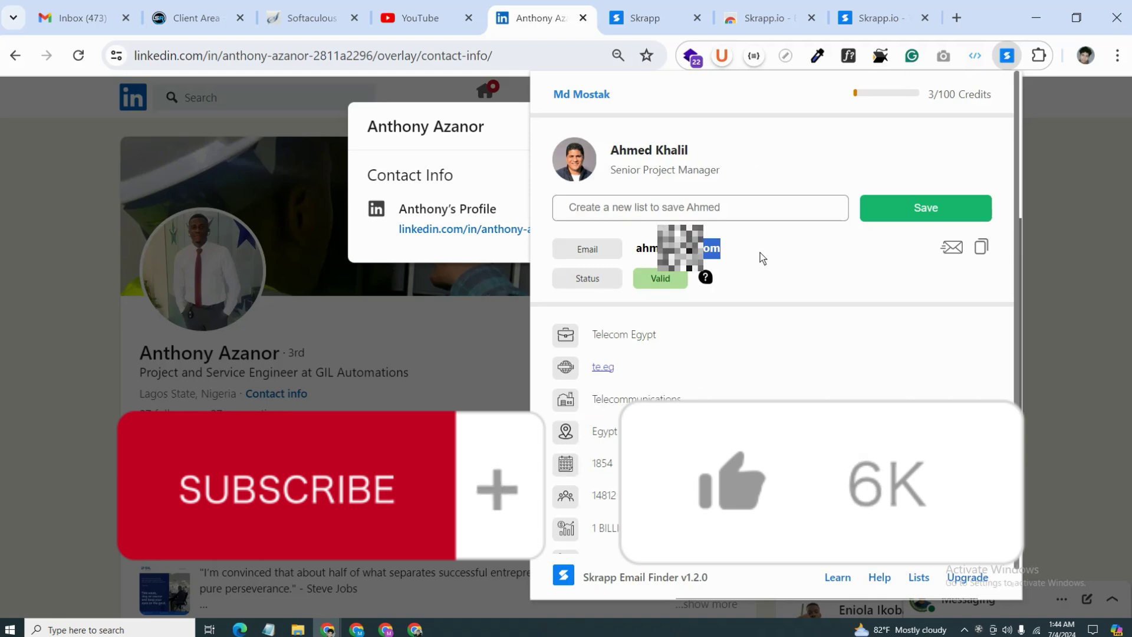
click(490, 362)
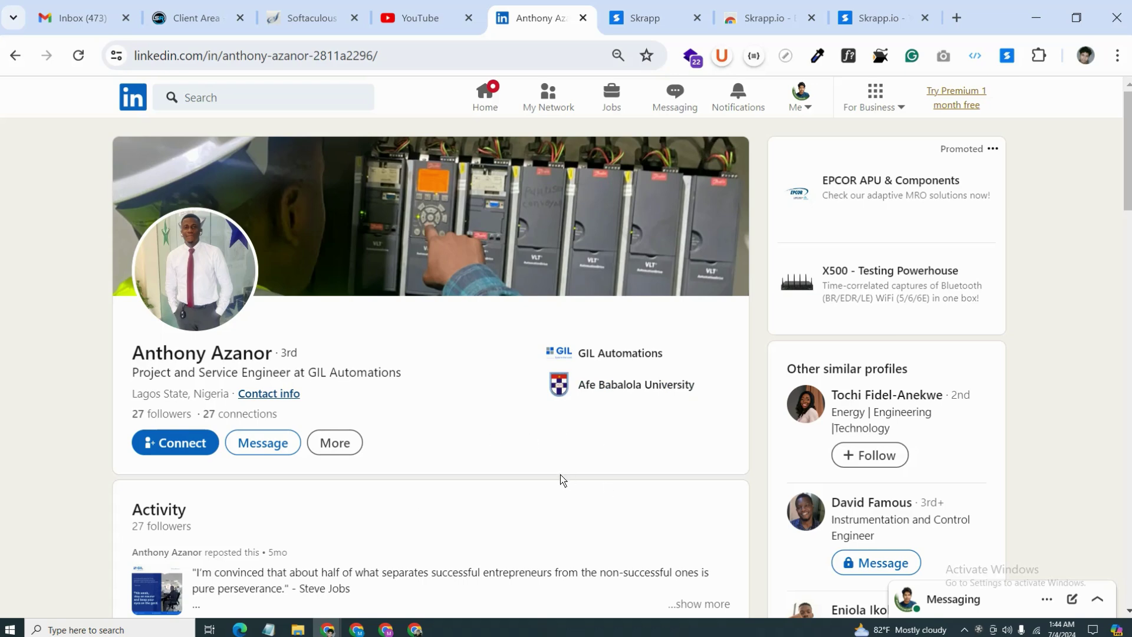
scroll(563, 481, down, 3)
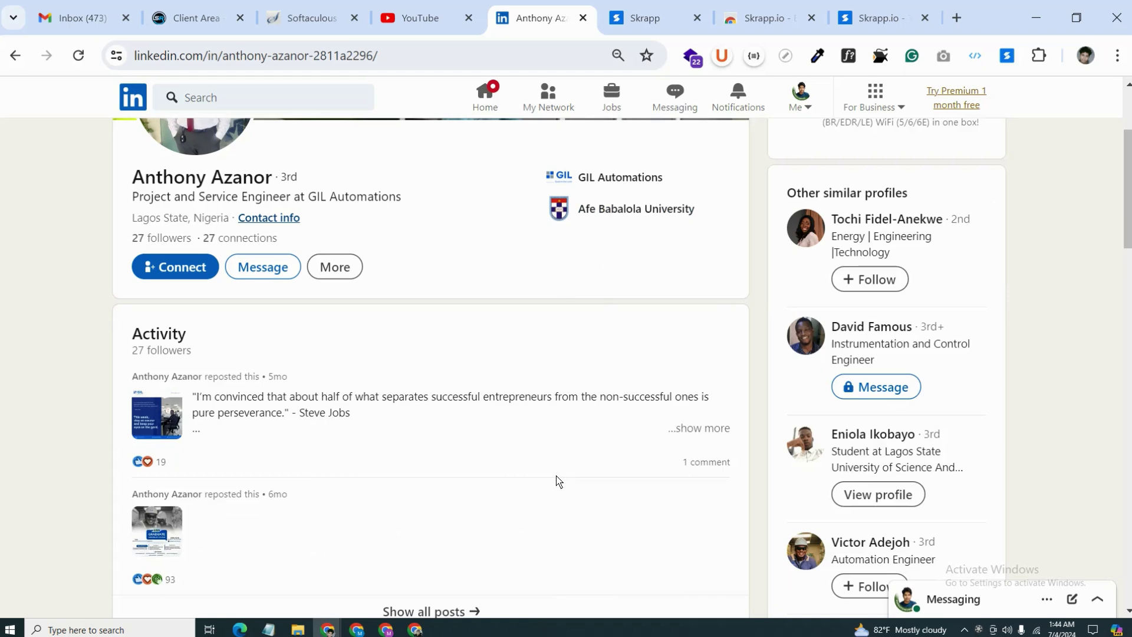
scroll(626, 443, up, 3)
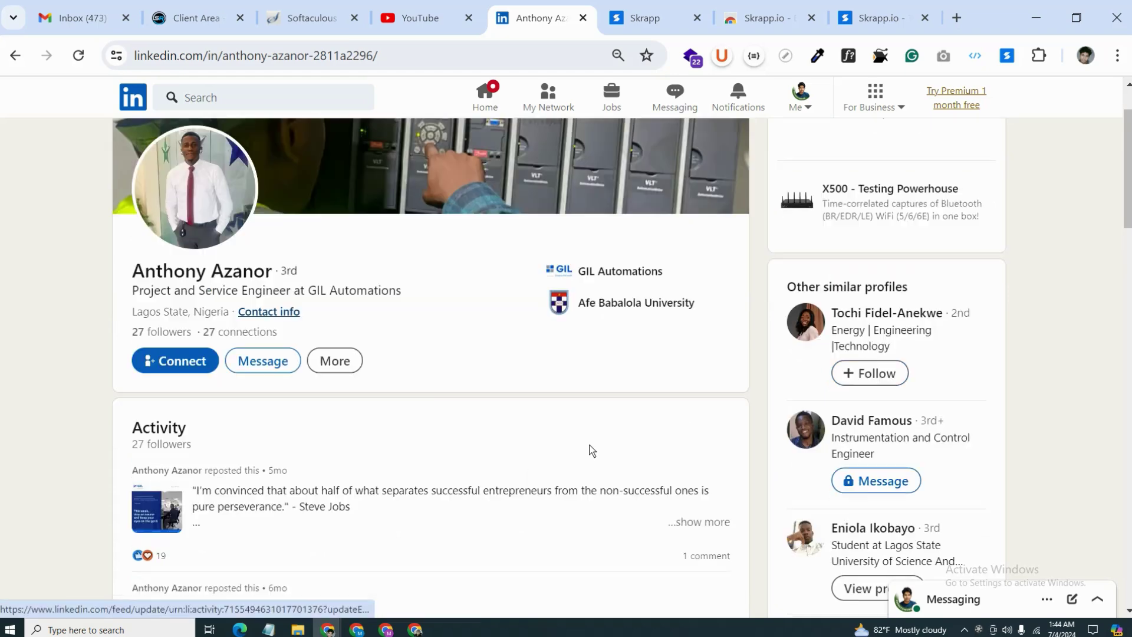